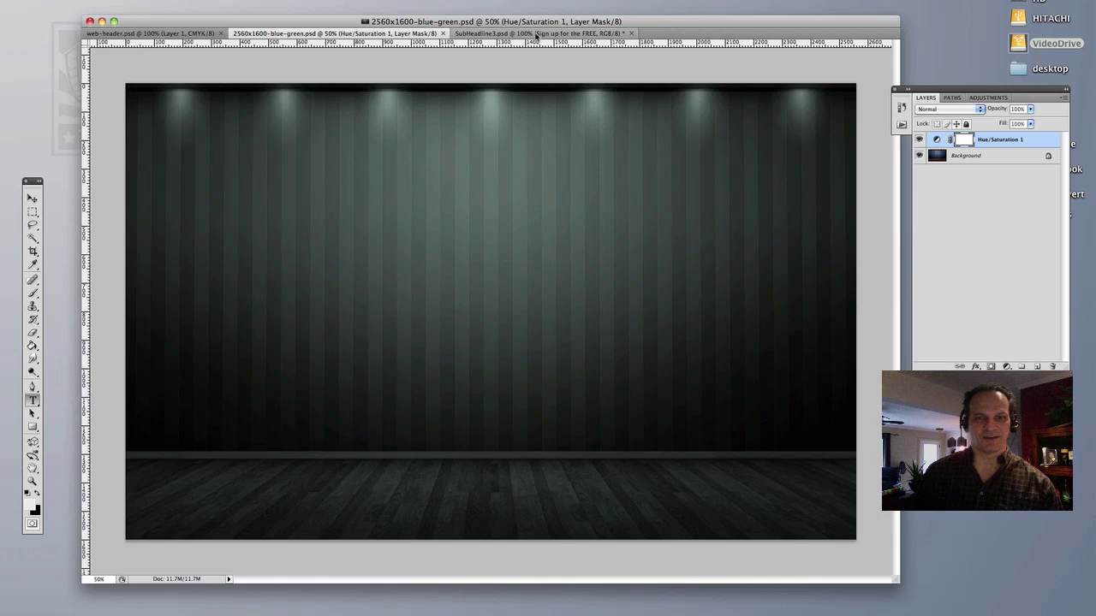
# - Preview SubHeadline3.psd without its Background in Save for Web, then make the dark Background visible again
pyautogui.click(536, 35)
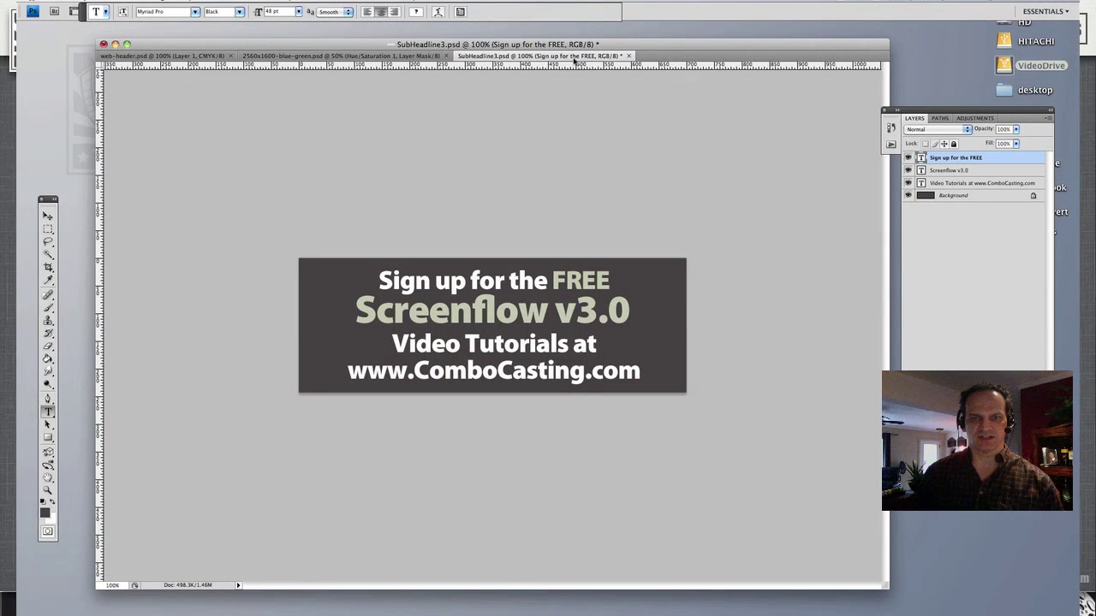
pyautogui.click(908, 196)
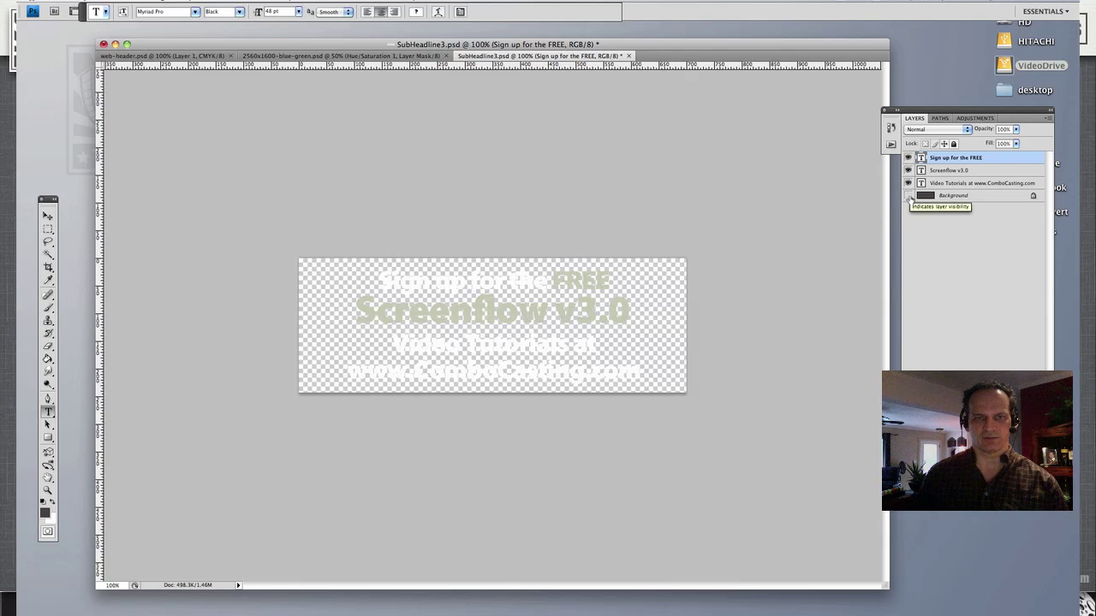
pyautogui.click(110, 2)
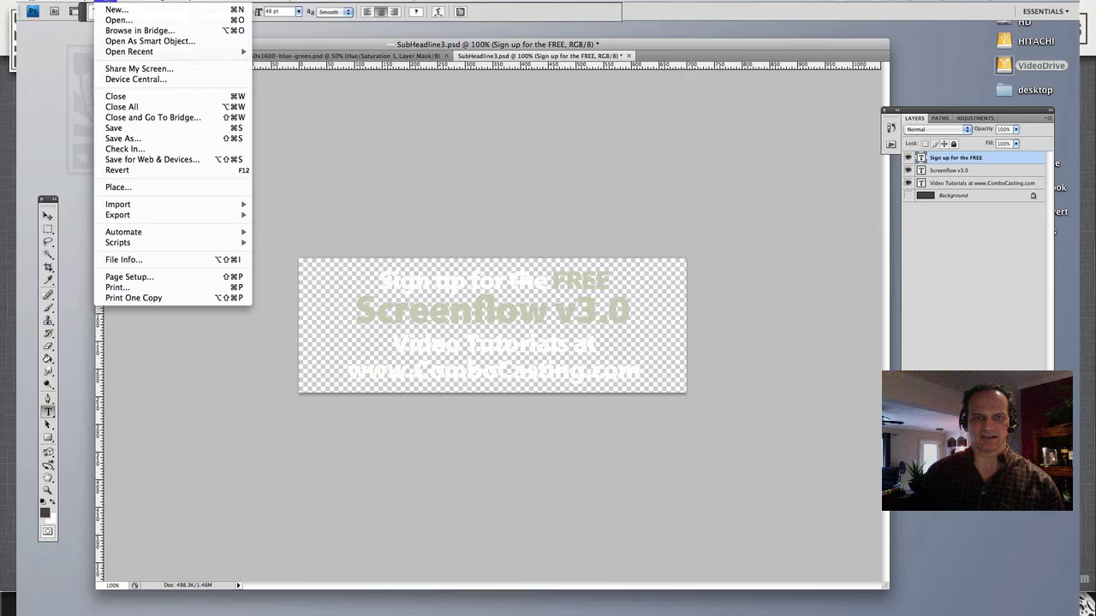
pyautogui.click(139, 159)
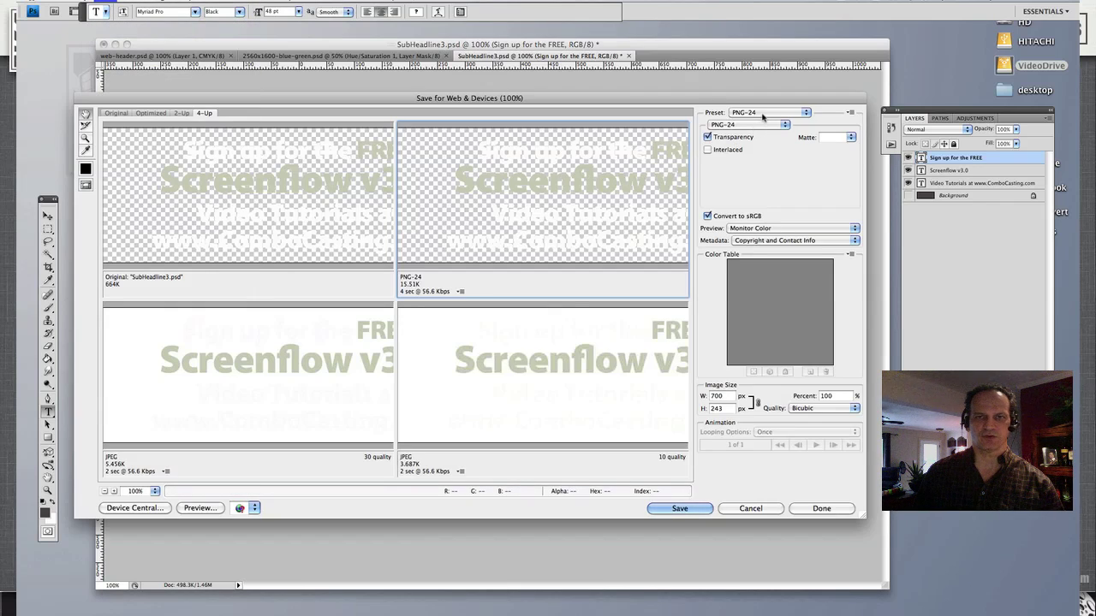
pyautogui.press('Escape')
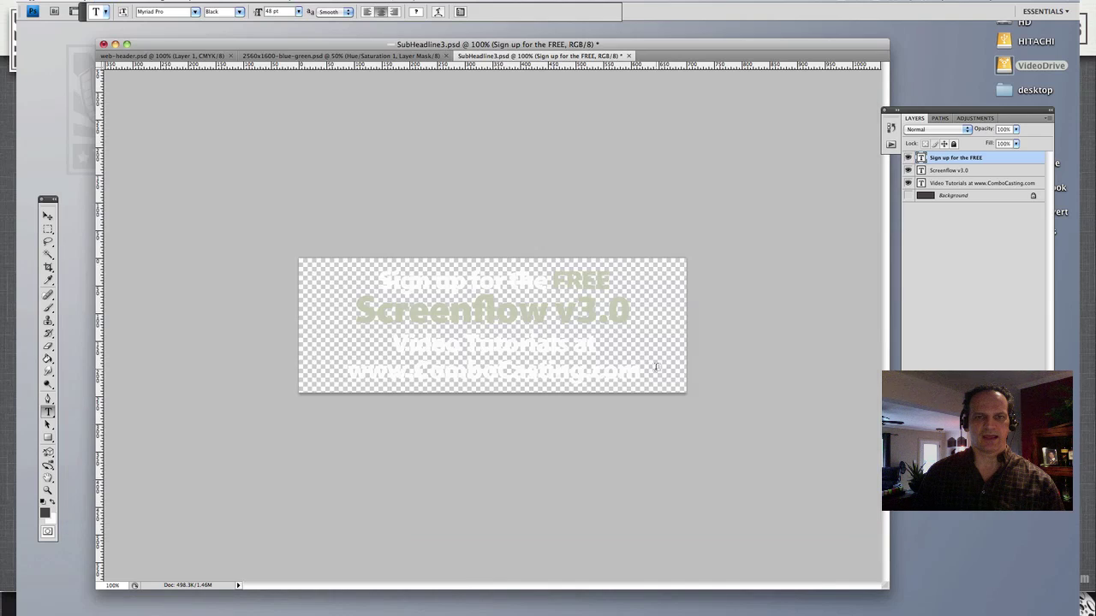
pyautogui.click(908, 195)
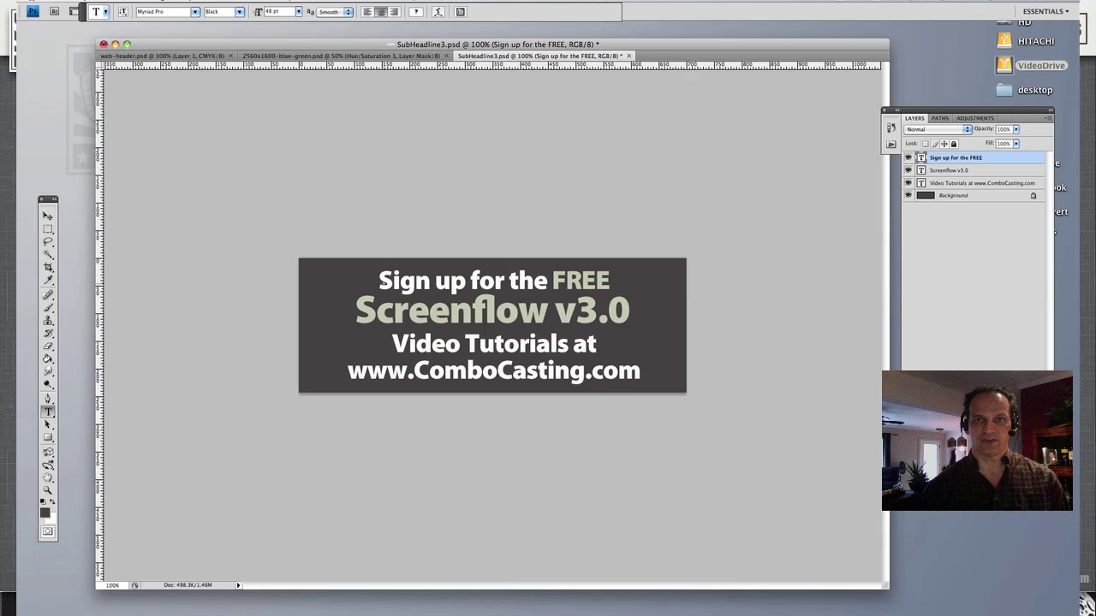
# - Turn the headline text black, merge it into one layer without Background, and apply Lens Blur
pyautogui.click(381, 283)
pyautogui.moveTo(380, 280); pyautogui.dragTo(646, 294)
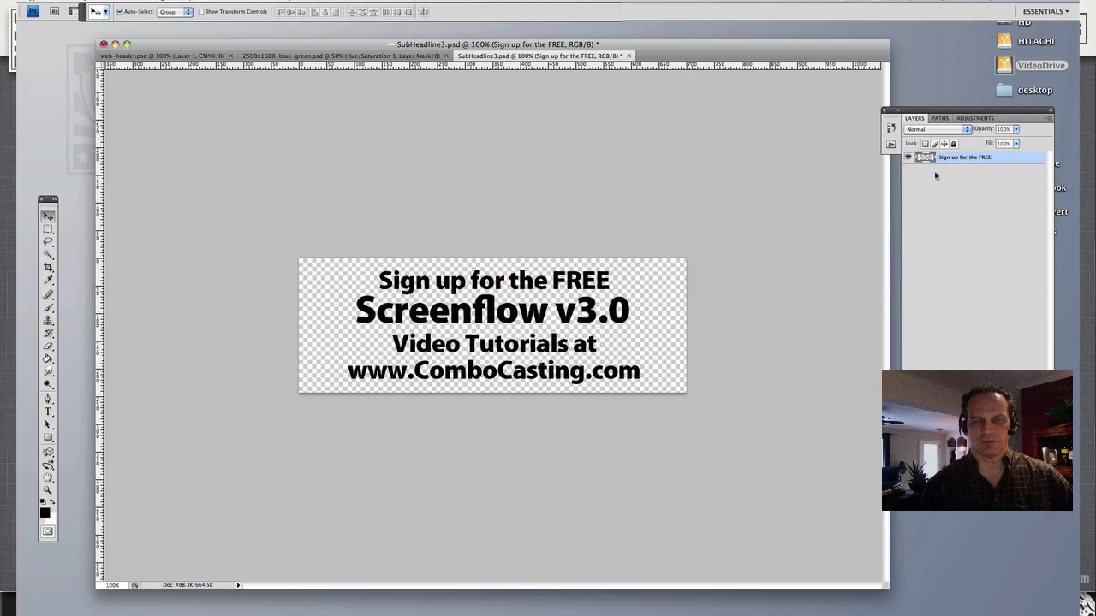
pyautogui.click(908, 157)
pyautogui.click(908, 158)
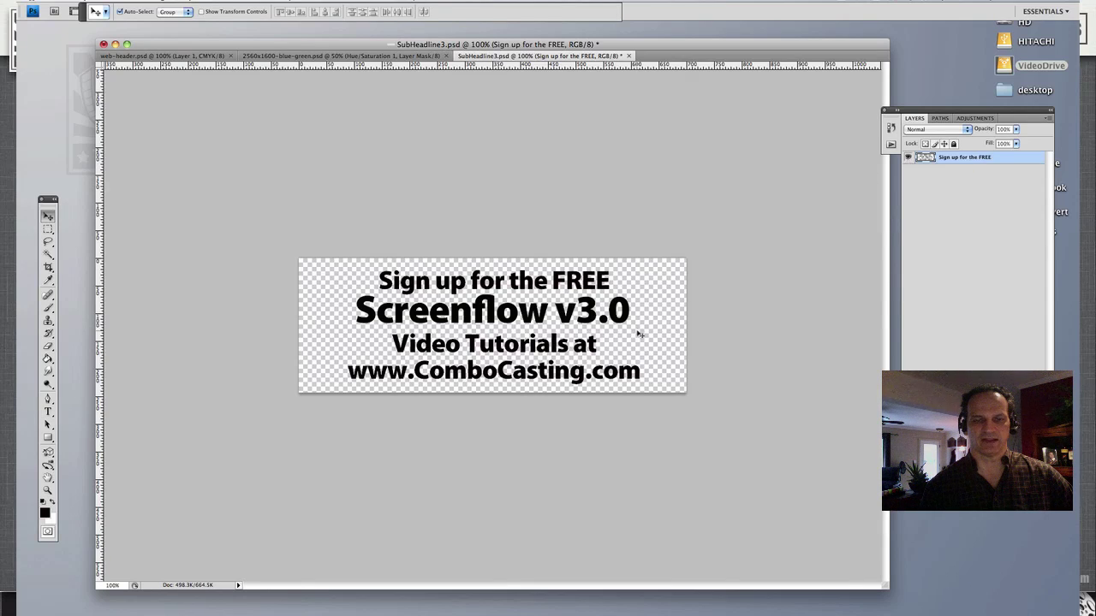
pyautogui.click(195, 1)
pyautogui.moveTo(217, 126)
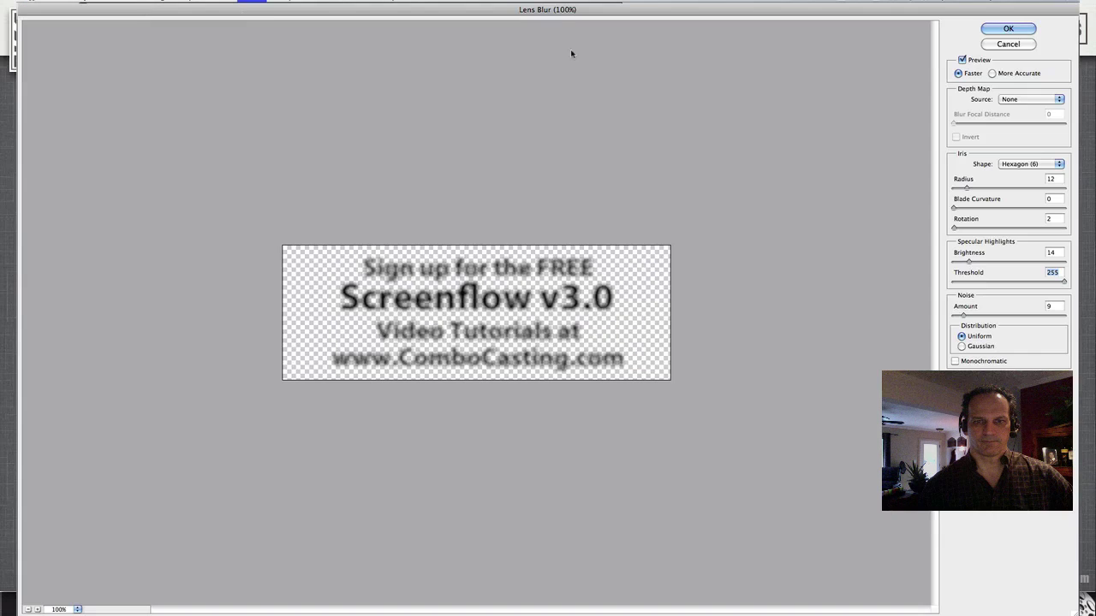
pyautogui.press('Return')
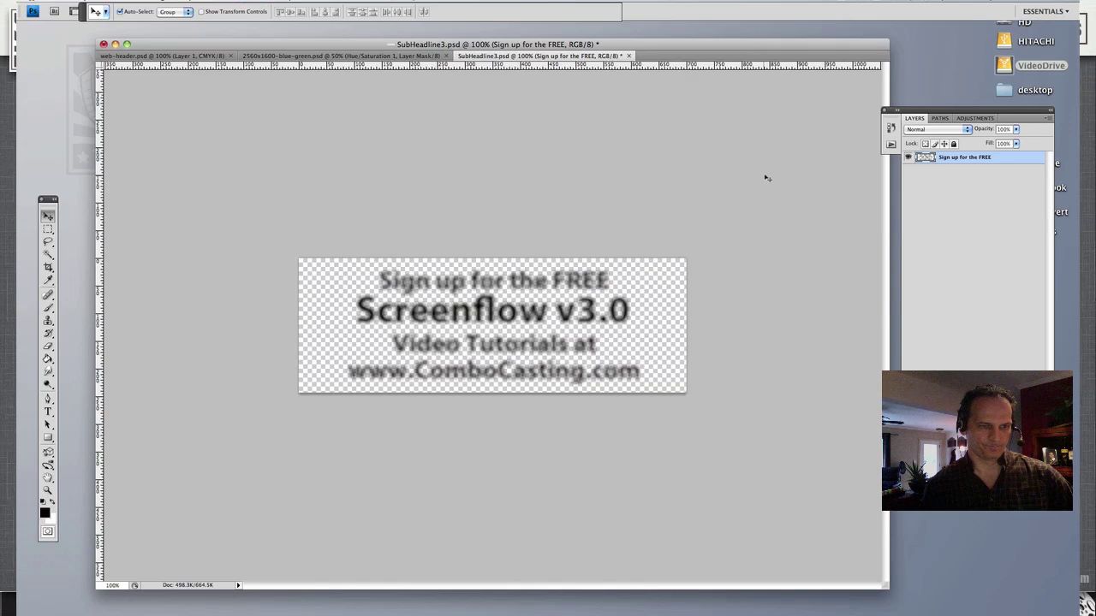
# - Preview the blurred text layer in Save for Web, then minimize the banner document window
pyautogui.click(101, 2)
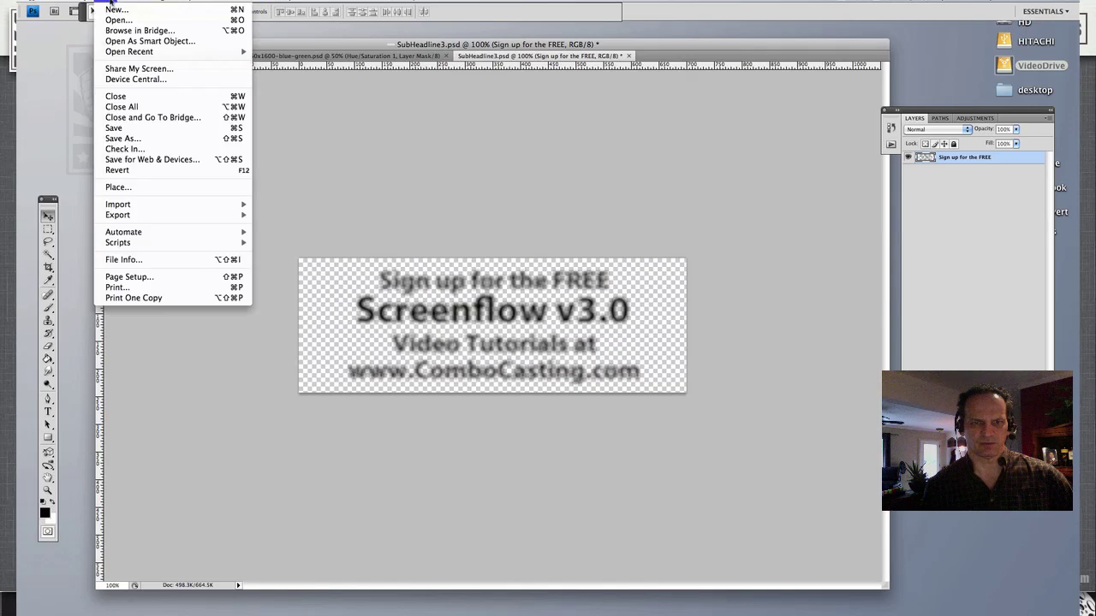
pyautogui.click(141, 159)
pyautogui.press('Escape')
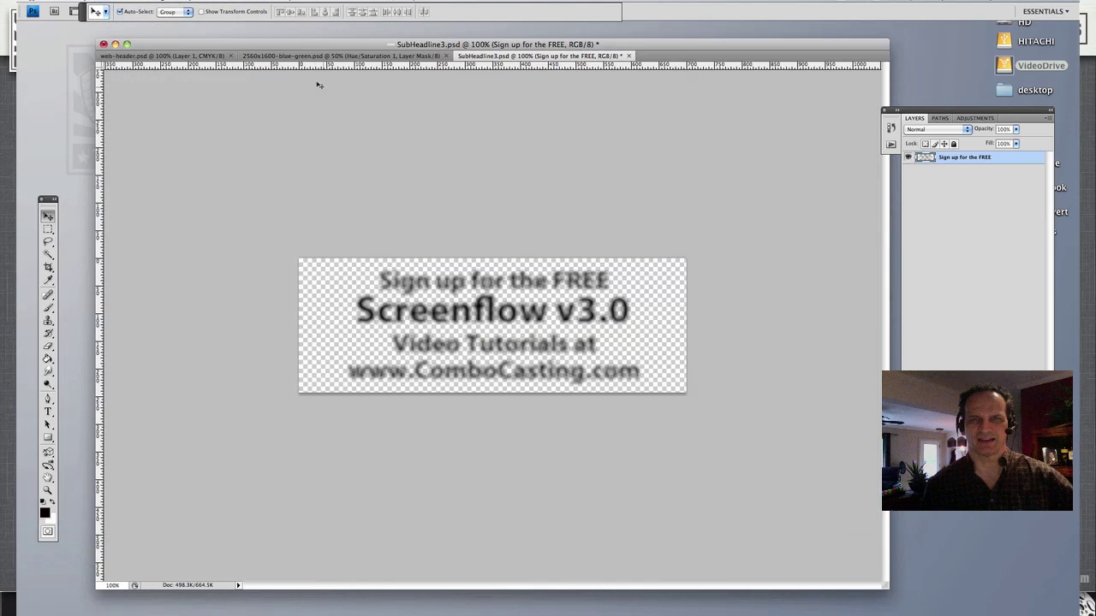
pyautogui.click(315, 56)
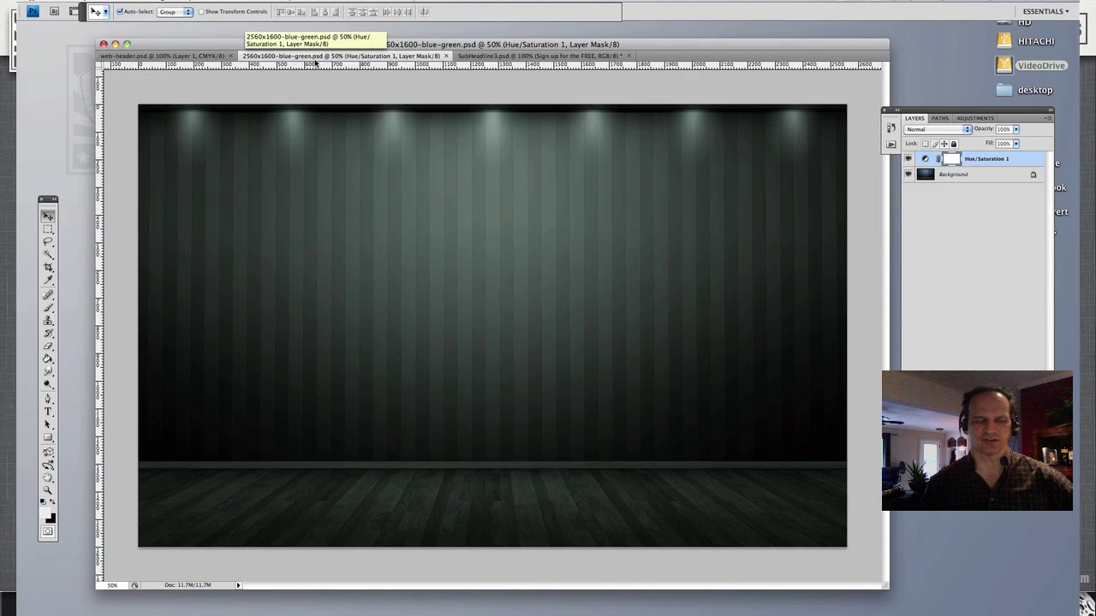
pyautogui.click(477, 57)
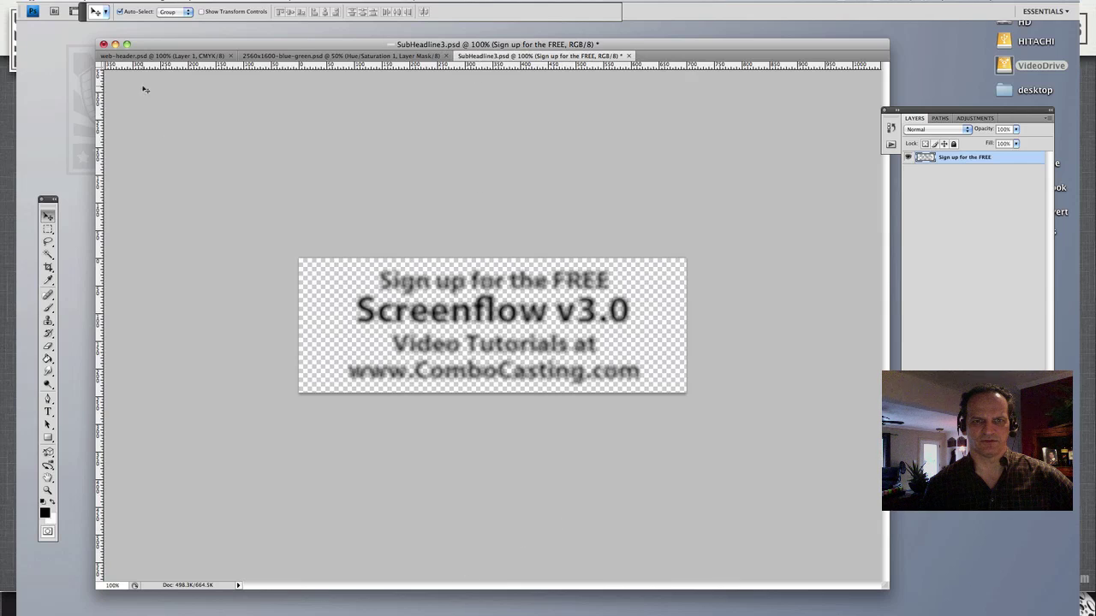
pyautogui.click(116, 44)
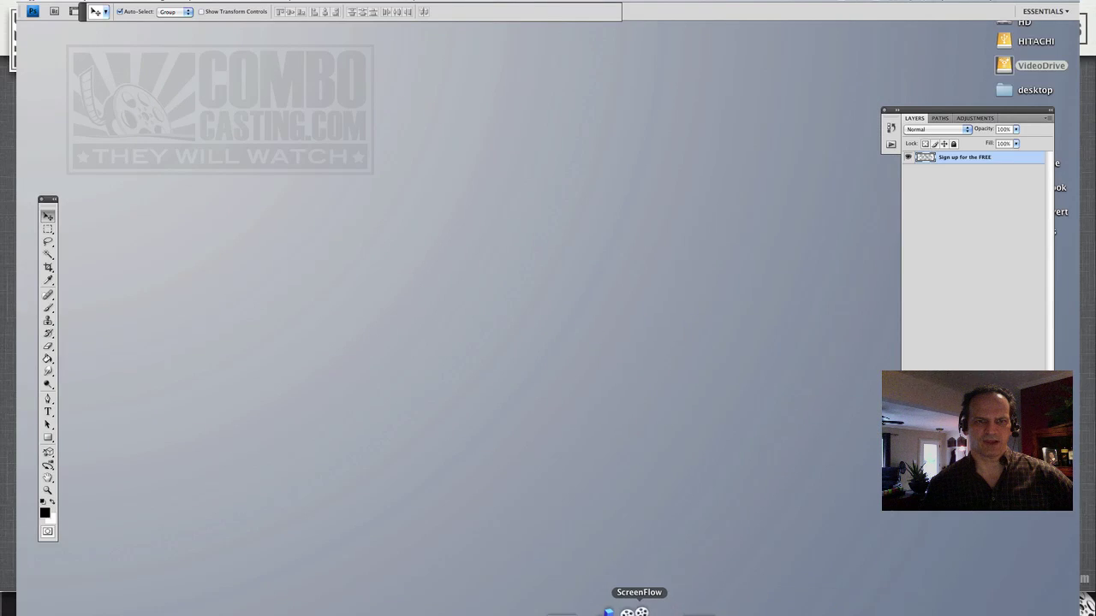
# - Create a new empty ScreenFlow document
pyautogui.click(639, 611)
pyautogui.click(79, 1)
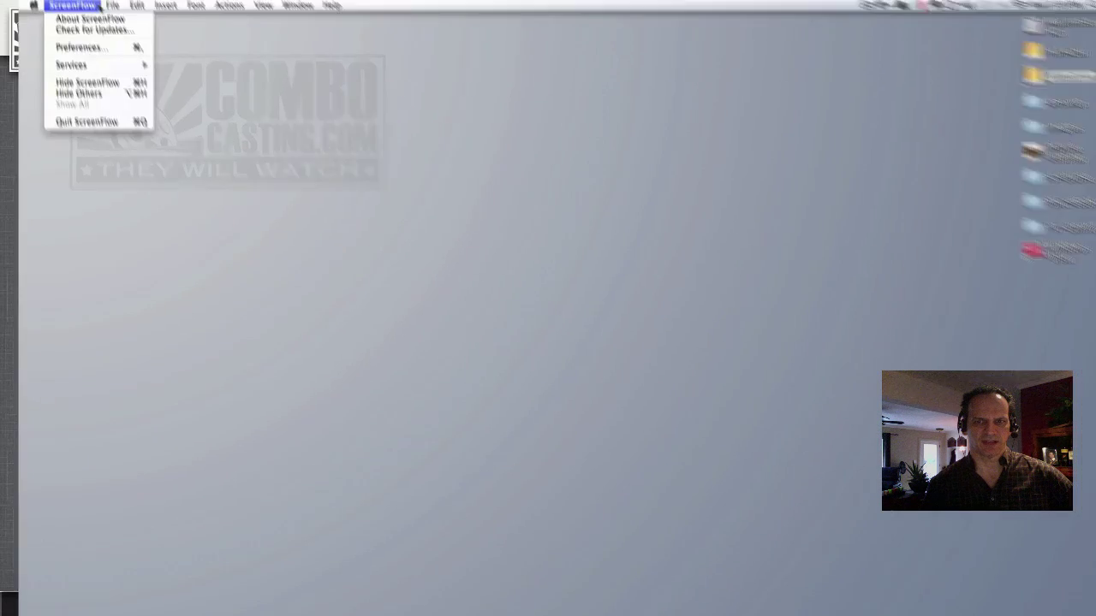
pyautogui.moveTo(107, 2)
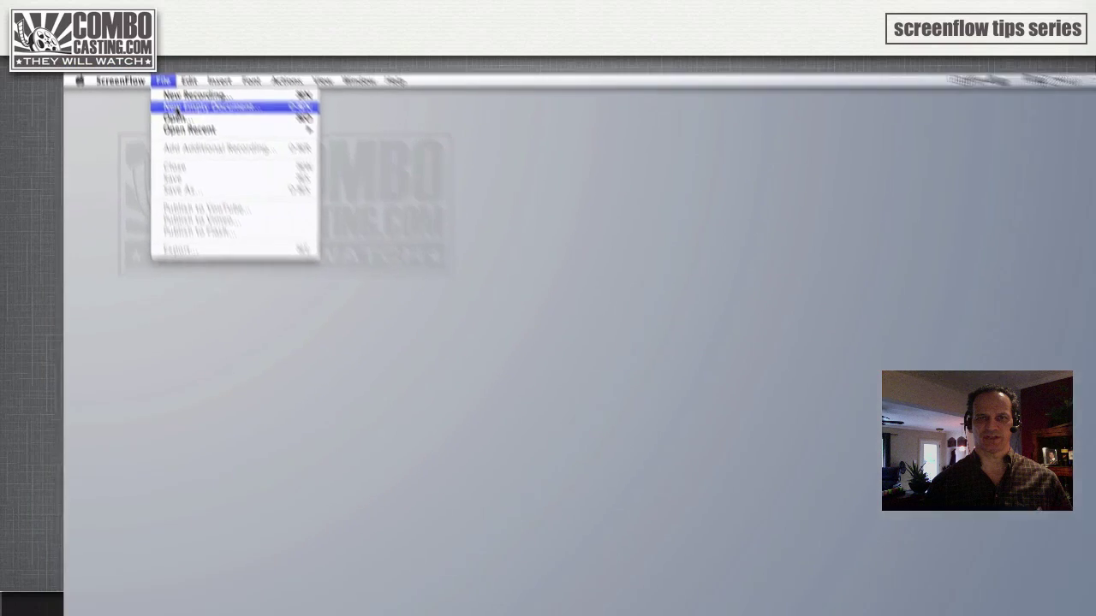
pyautogui.click(221, 217)
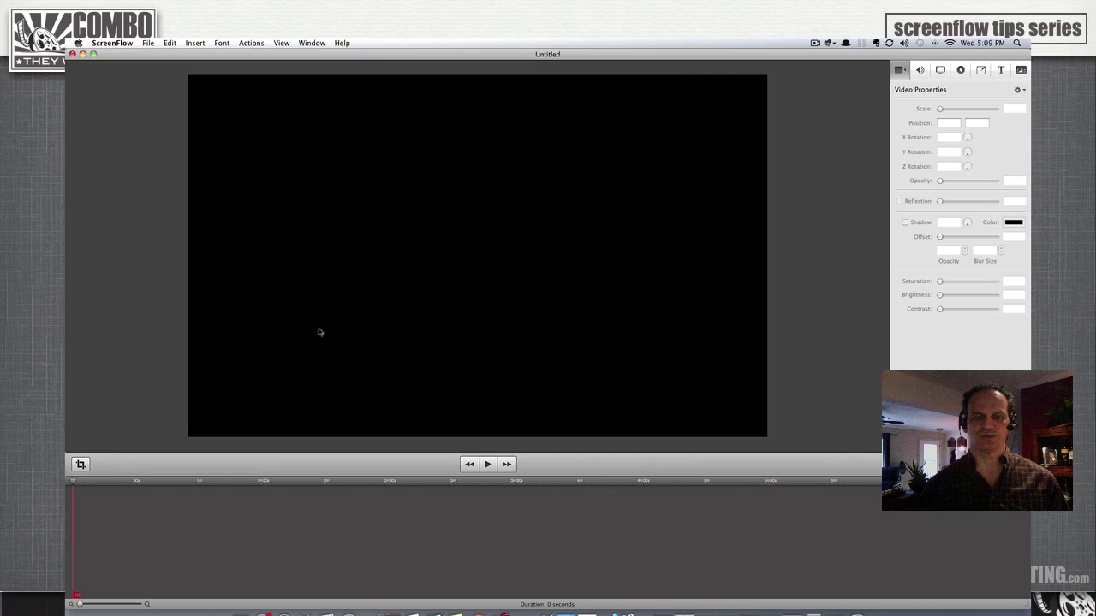
# - Set the canvas size to 1280 x 720 and show the Media Library
pyautogui.click(81, 464)
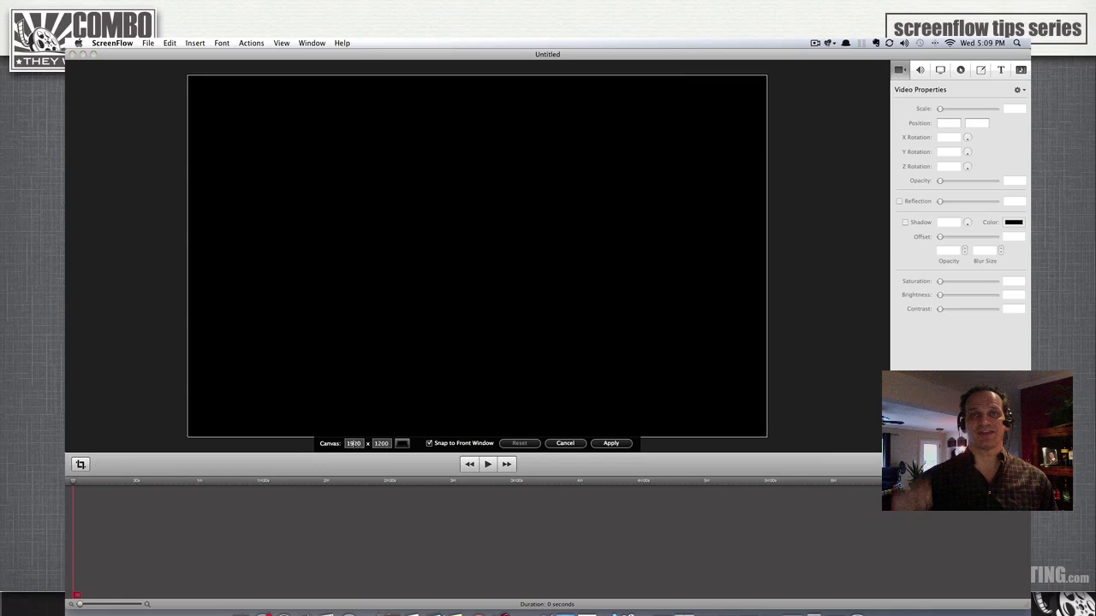
pyautogui.doubleClick(354, 444)
pyautogui.write('1280')
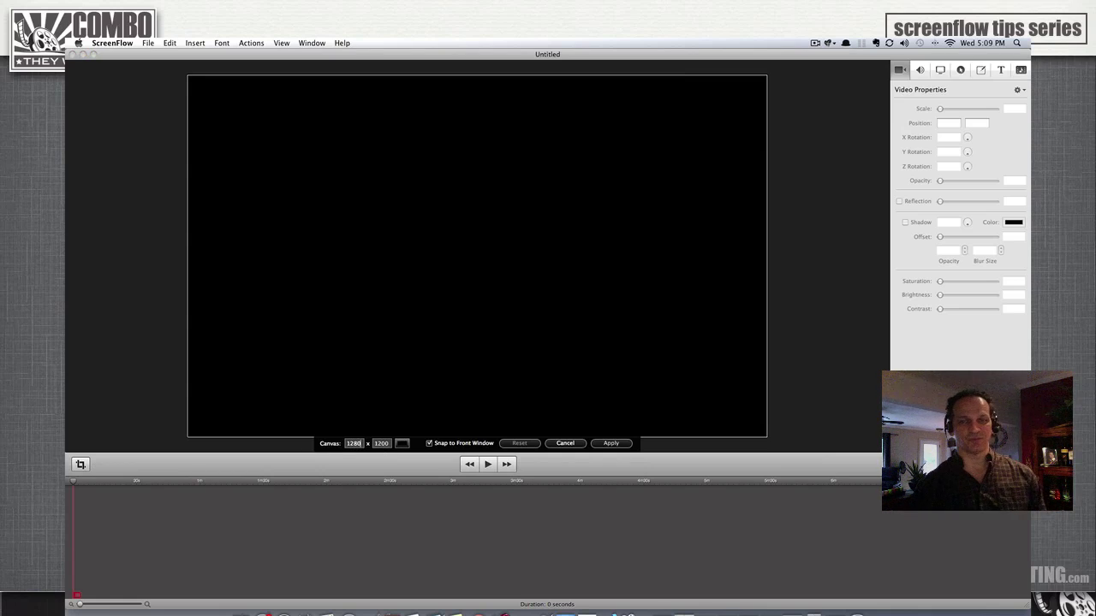
pyautogui.press('Return')
pyautogui.press('Tab')
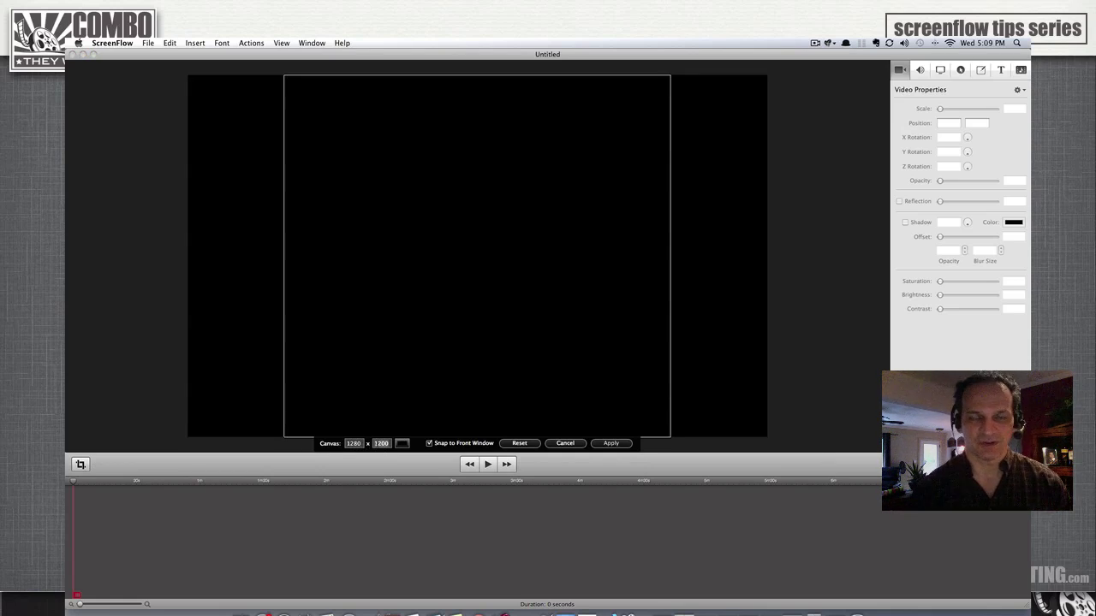
pyautogui.write('720')
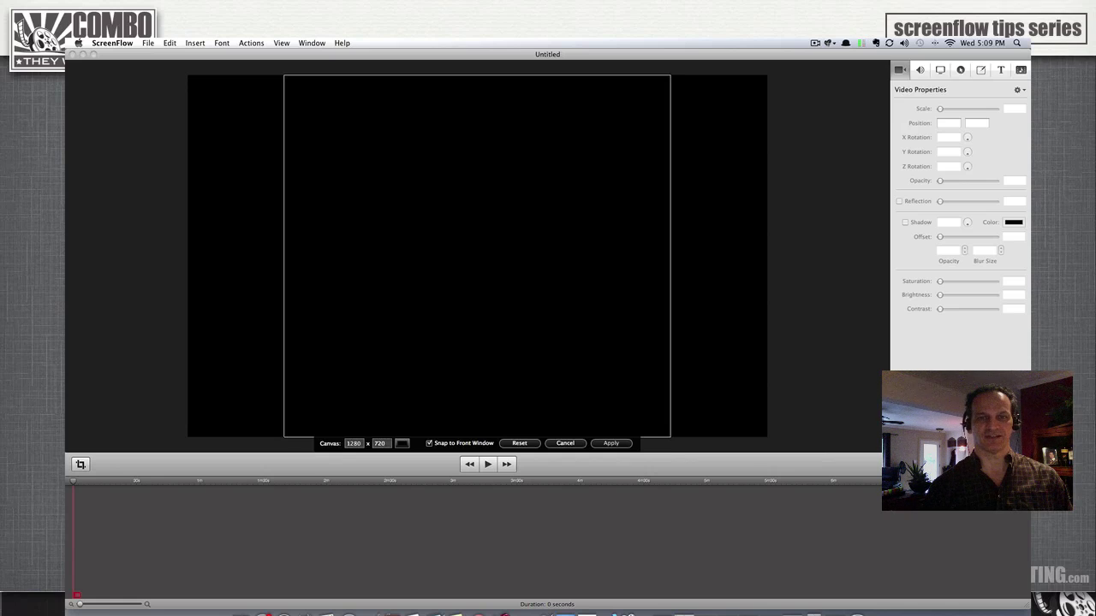
pyautogui.press('Return')
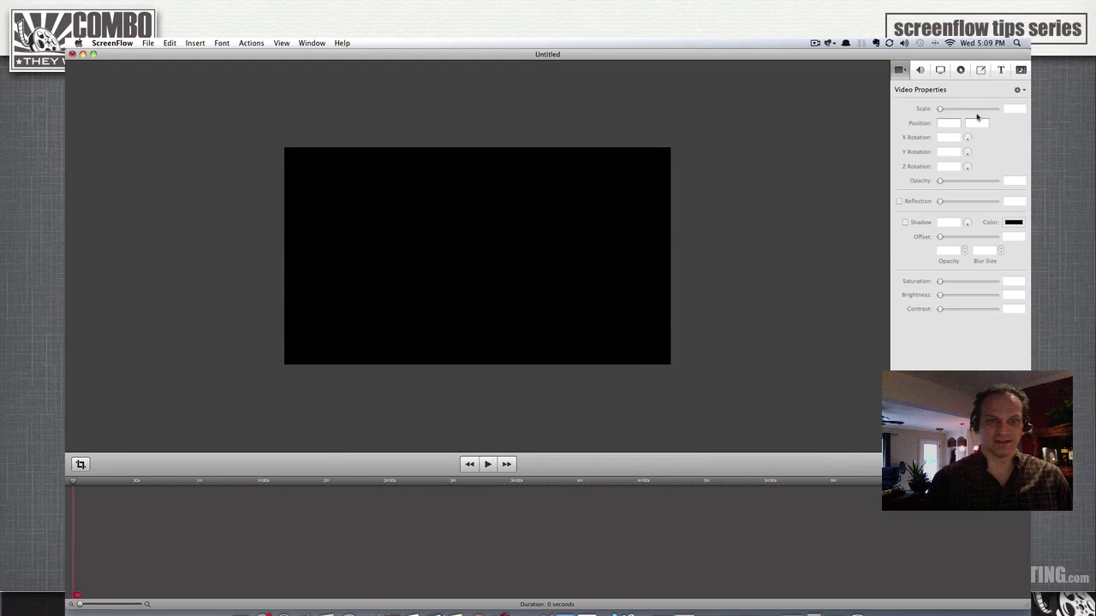
pyautogui.click(1021, 72)
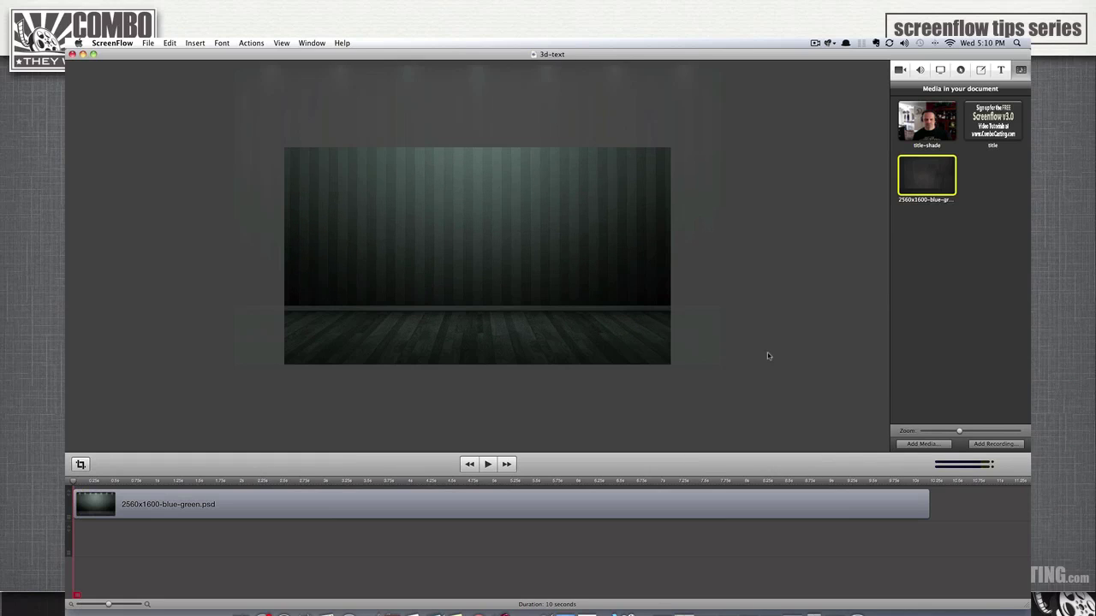
# - Add a starting transition to the title clip
pyautogui.moveTo(494, 225); pyautogui.dragTo(491, 233)
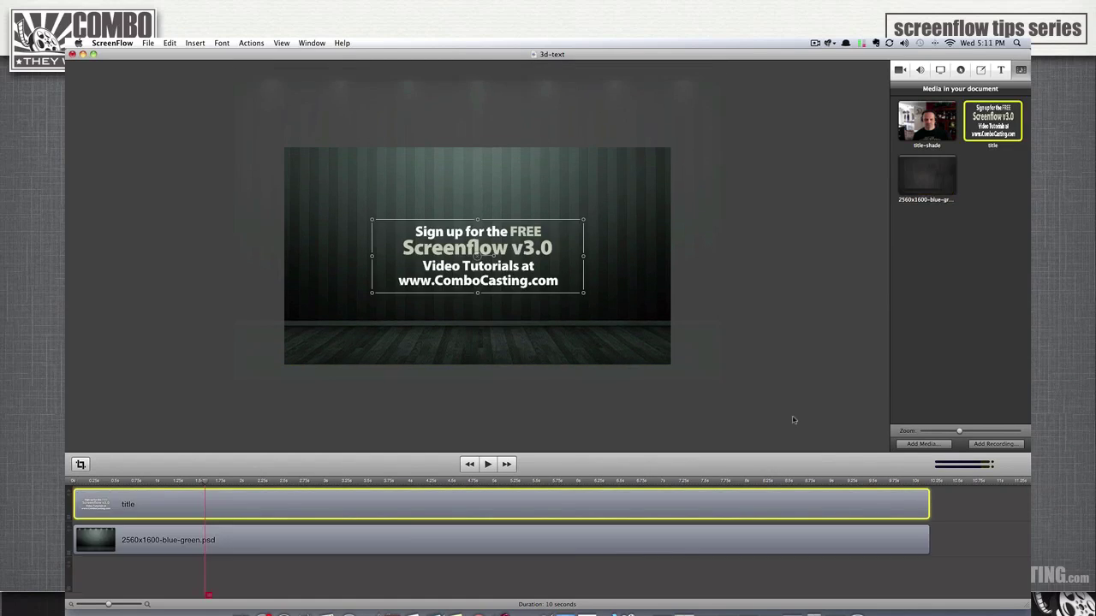
pyautogui.click(793, 419)
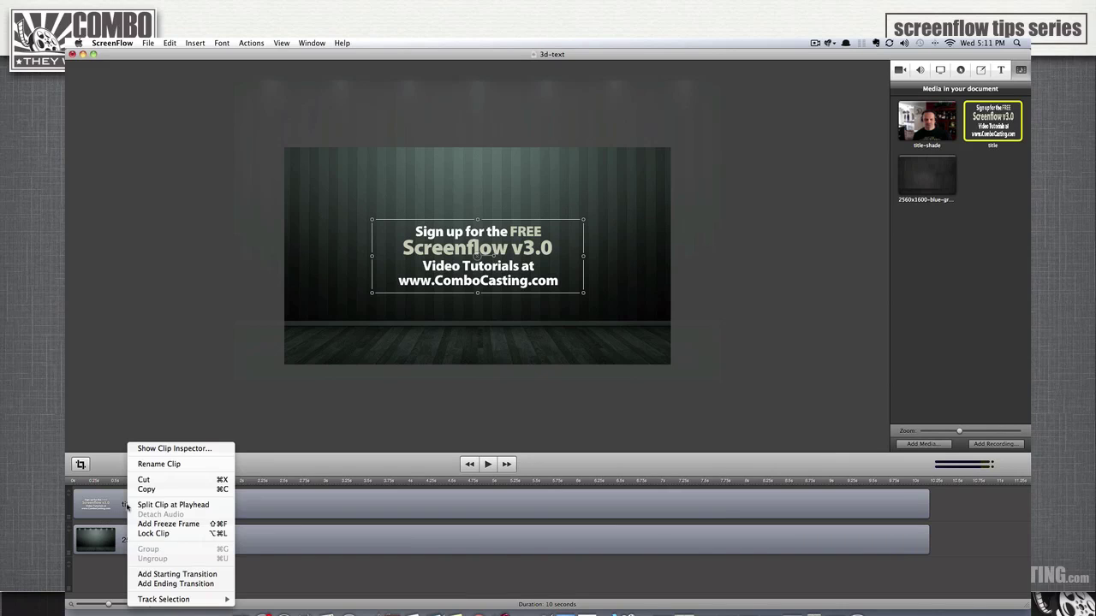
pyautogui.rightClick(127, 508)
pyautogui.click(150, 573)
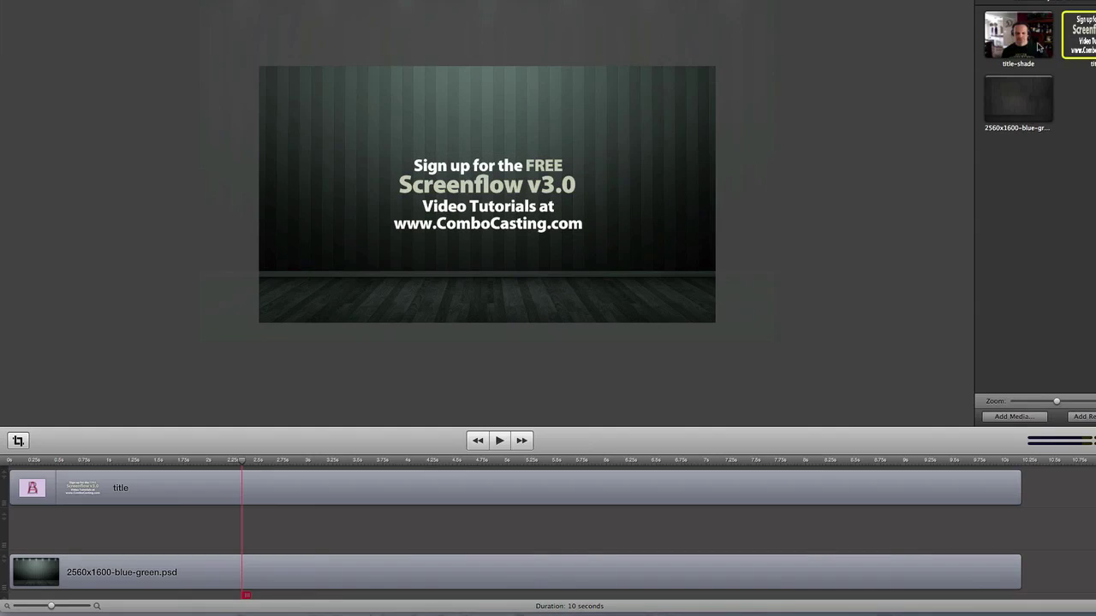
# - Place the title-shade image on a new track starting at 0 s
pyautogui.click(931, 128)
pyautogui.moveTo(1033, 77); pyautogui.dragTo(574, 539)
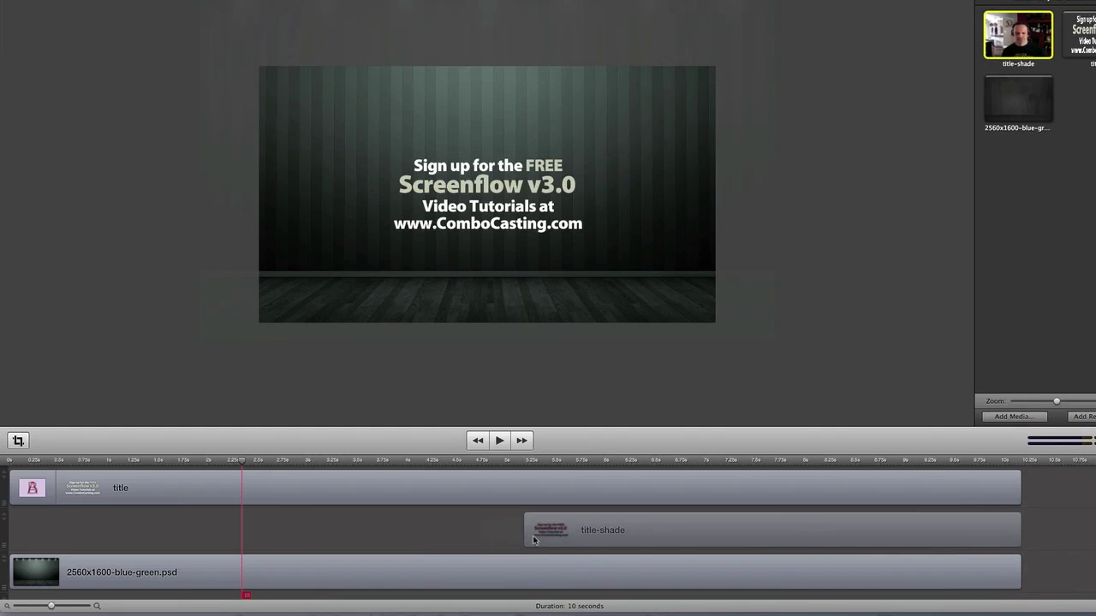
pyautogui.moveTo(874, 528); pyautogui.dragTo(357, 527)
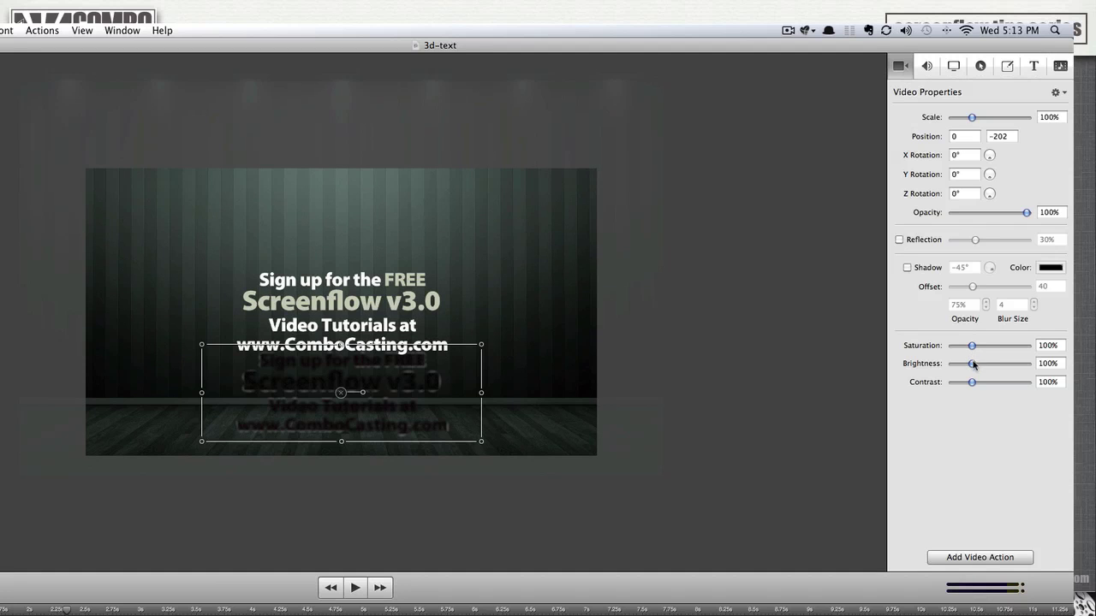
# - Set the shade copy to brightness 0, tilt it to -74° X rotation, and lower it to Position Y -287
pyautogui.moveTo(972, 364); pyautogui.dragTo(924, 371)
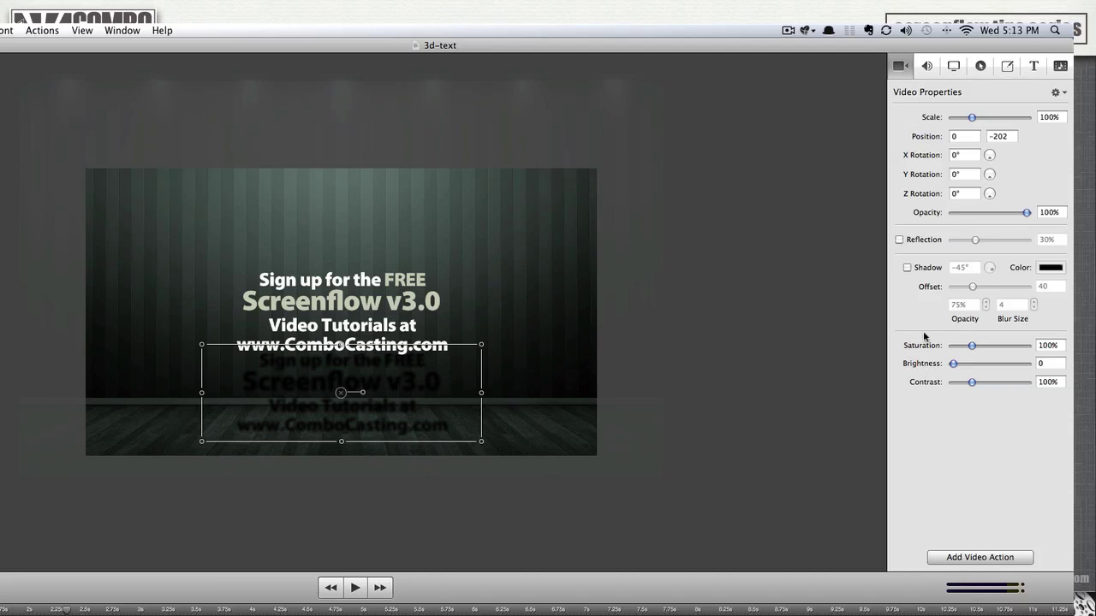
pyautogui.moveTo(1025, 213)
pyautogui.mouseDown()
pyautogui.moveTo(986, 214)
pyautogui.moveTo(1010, 215)
pyautogui.mouseUp()
pyautogui.moveTo(990, 156); pyautogui.dragTo(999, 154)
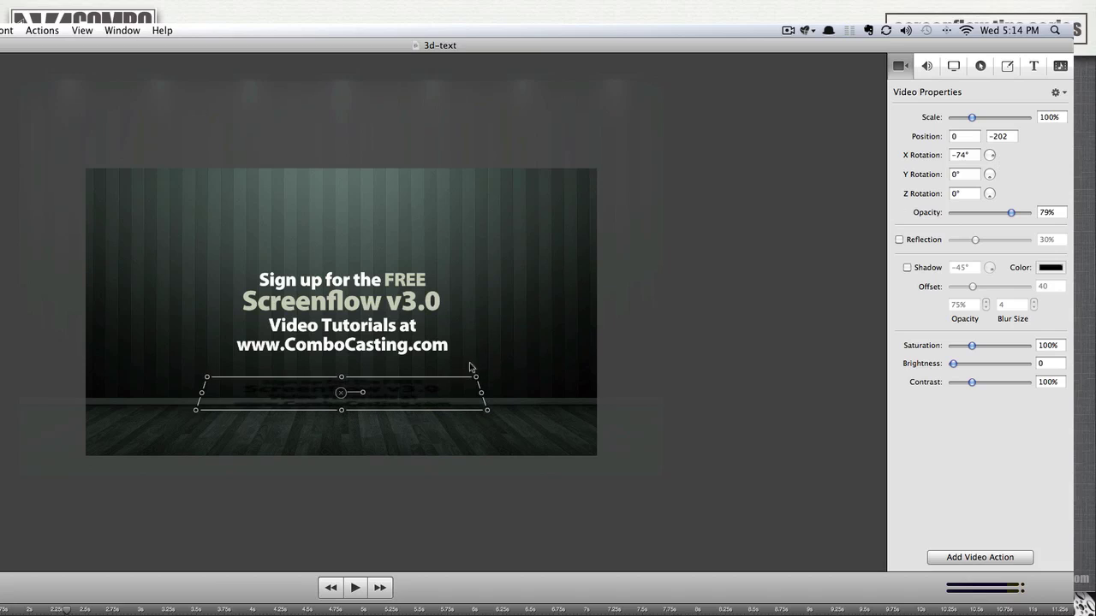
pyautogui.moveTo(340, 395); pyautogui.dragTo(343, 428)
# - Set the floor copy's saturation to 0 and its opacity to 30%
pyautogui.click(651, 419)
pyautogui.click(340, 399)
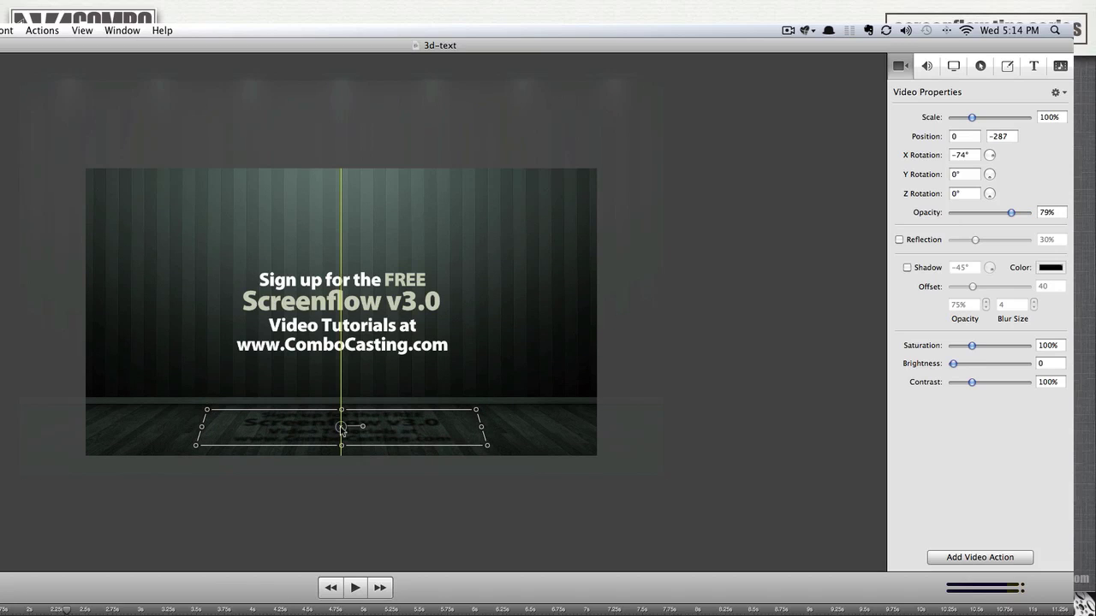
pyautogui.click(688, 428)
pyautogui.click(355, 428)
pyautogui.moveTo(972, 346); pyautogui.dragTo(952, 347)
pyautogui.moveTo(1011, 213); pyautogui.dragTo(976, 222)
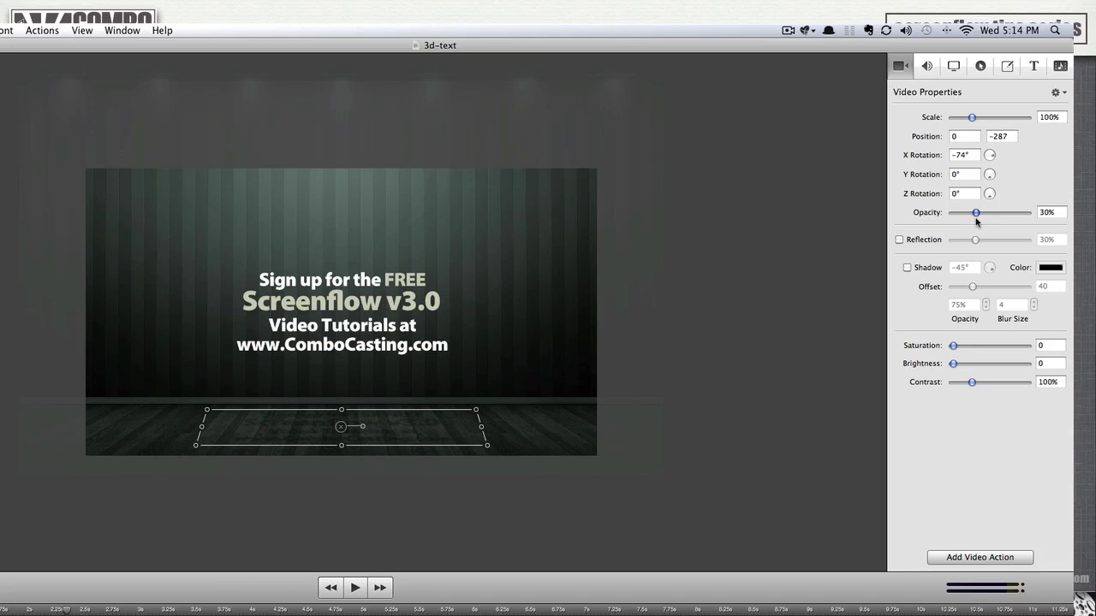
pyautogui.click(761, 314)
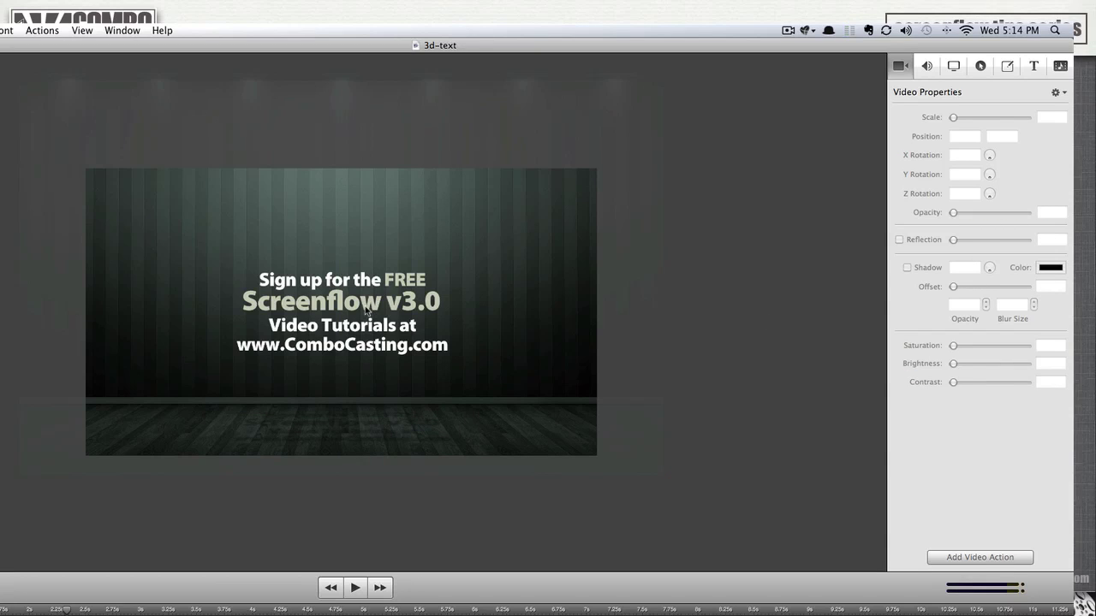
# - Add another title-shade copy on a new bottom track, stretched to the full video length
pyautogui.click(1059, 65)
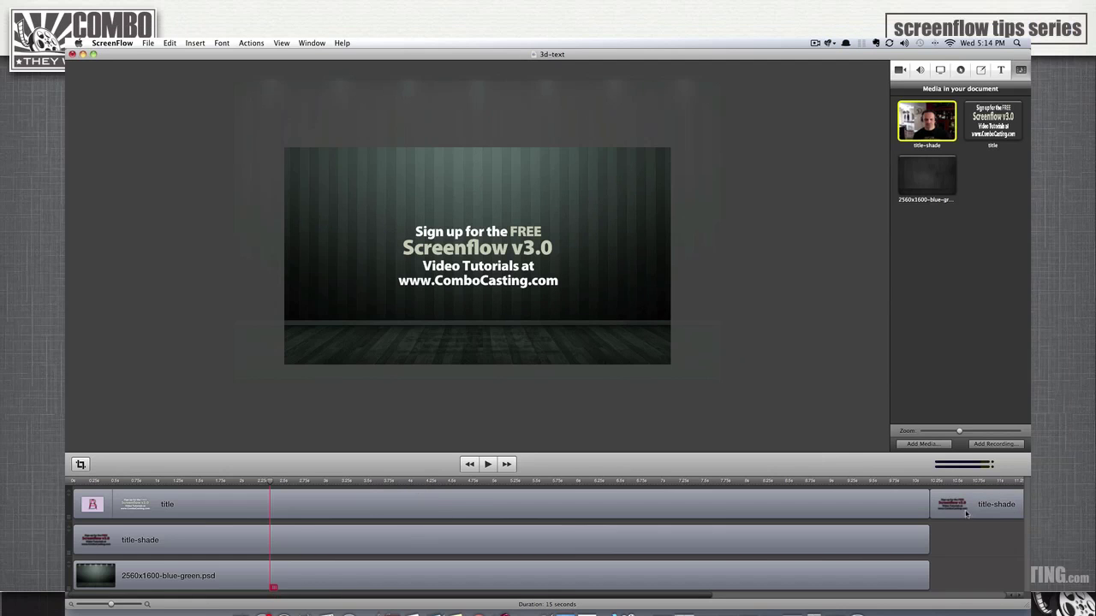
pyautogui.moveTo(965, 514); pyautogui.dragTo(77, 507)
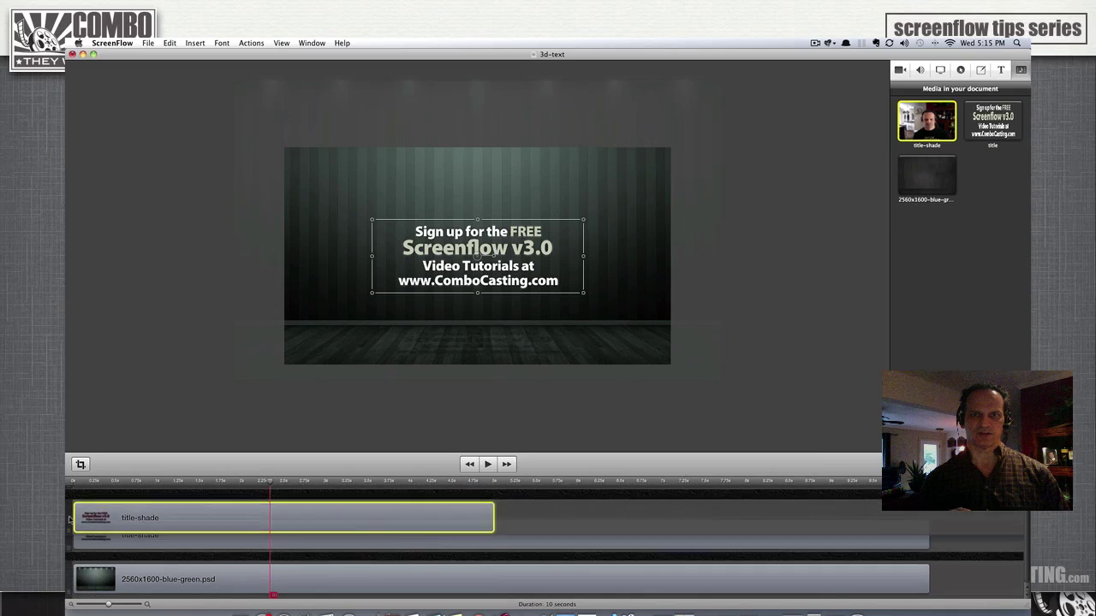
pyautogui.moveTo(495, 508); pyautogui.dragTo(929, 508)
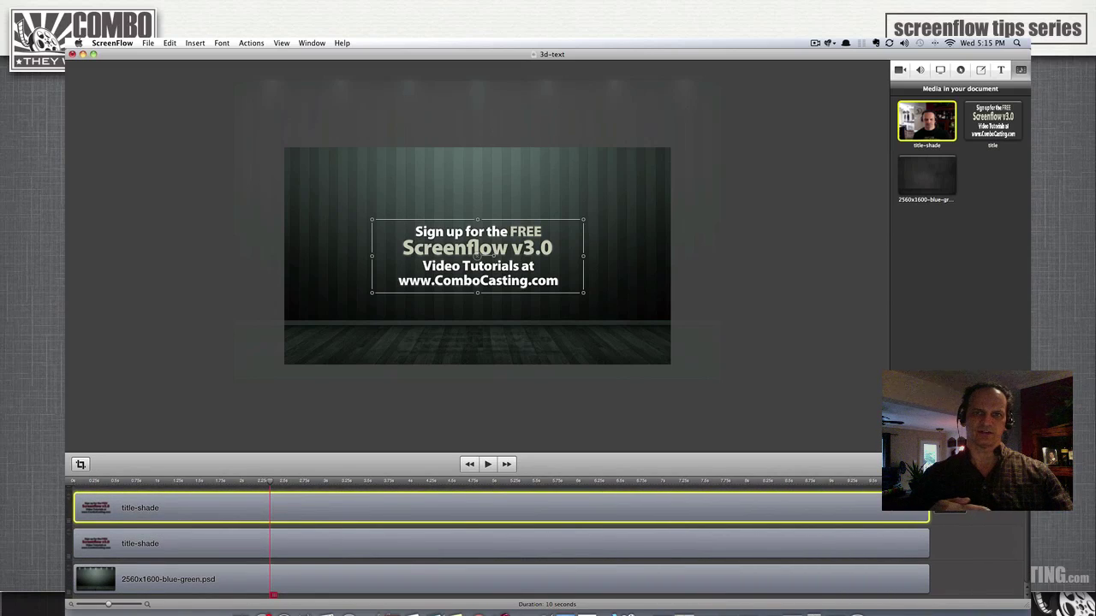
pyautogui.click(959, 518)
# - Select the second title-shade clip and shift its text copy upward on the canvas
pyautogui.scroll(1, 642, 542)
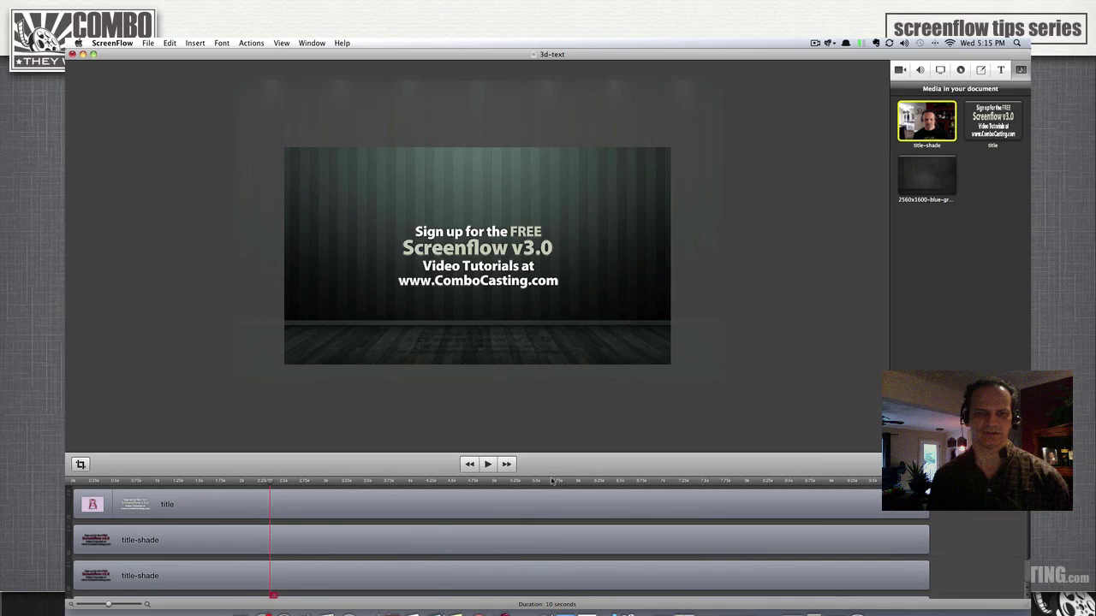
pyautogui.moveTo(554, 454); pyautogui.dragTo(561, 399)
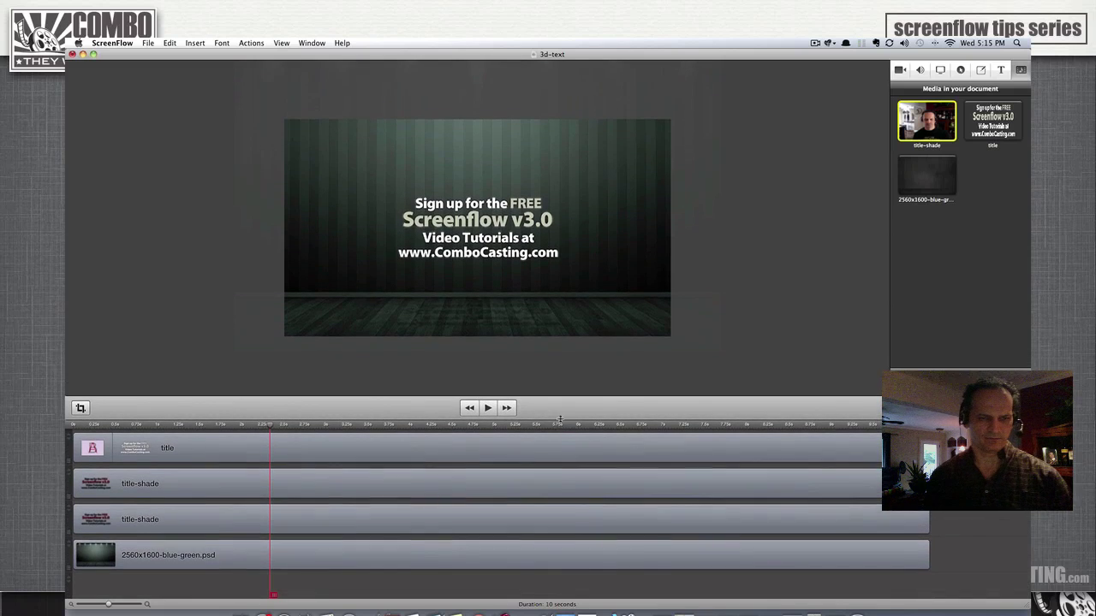
pyautogui.click(466, 486)
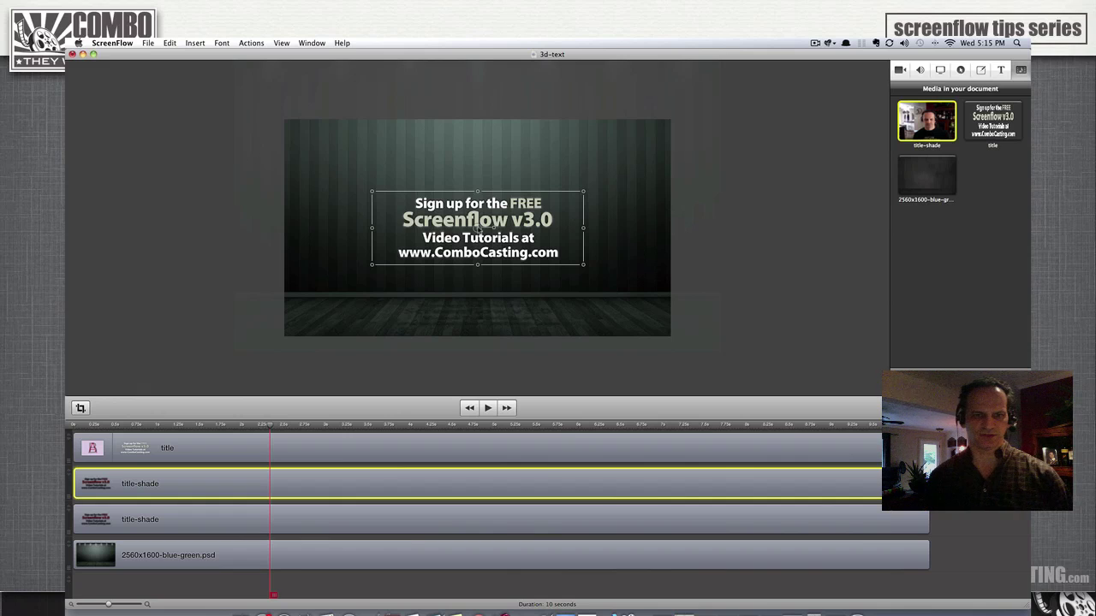
pyautogui.moveTo(480, 224); pyautogui.dragTo(474, 195)
# - Give the second shade saturation and brightness 0, Scale 120%, about 21% opacity, centred at Position 0,0
pyautogui.click(898, 69)
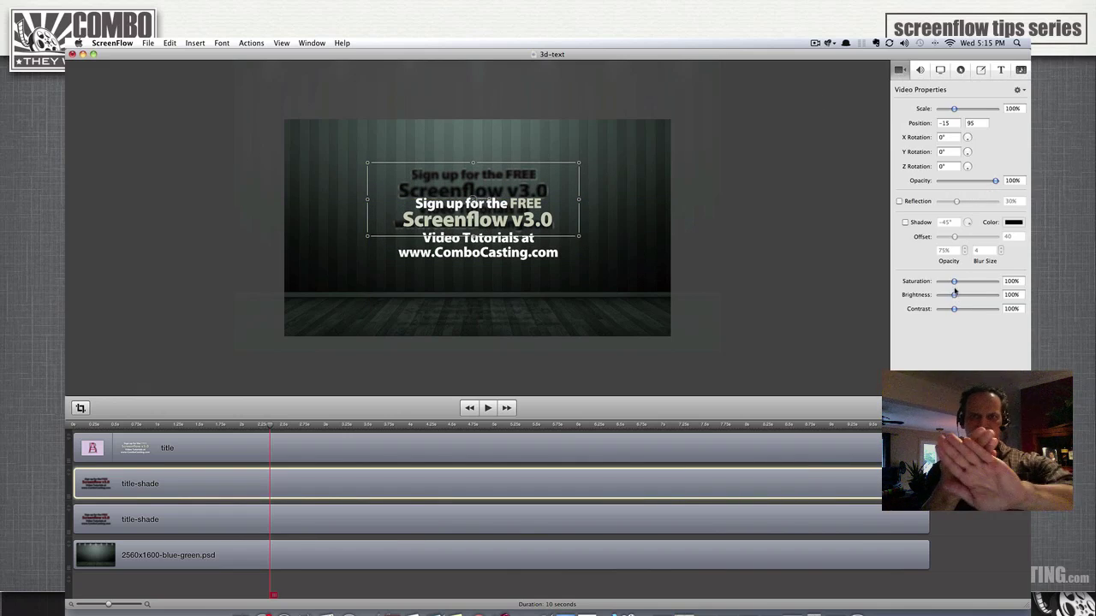
pyautogui.moveTo(954, 281); pyautogui.dragTo(924, 296)
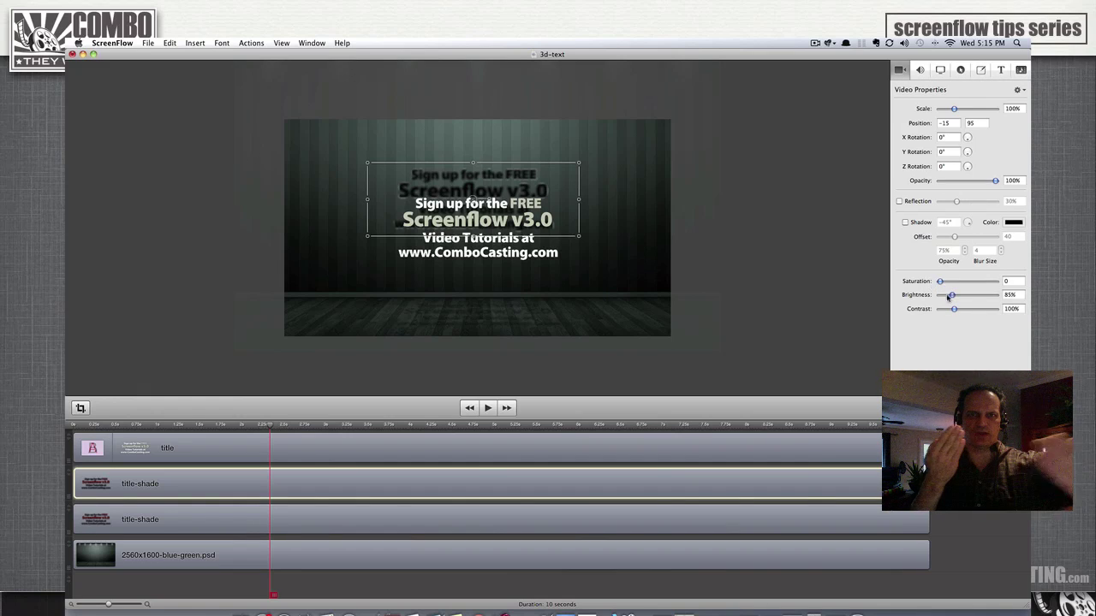
pyautogui.moveTo(995, 181); pyautogui.dragTo(953, 191)
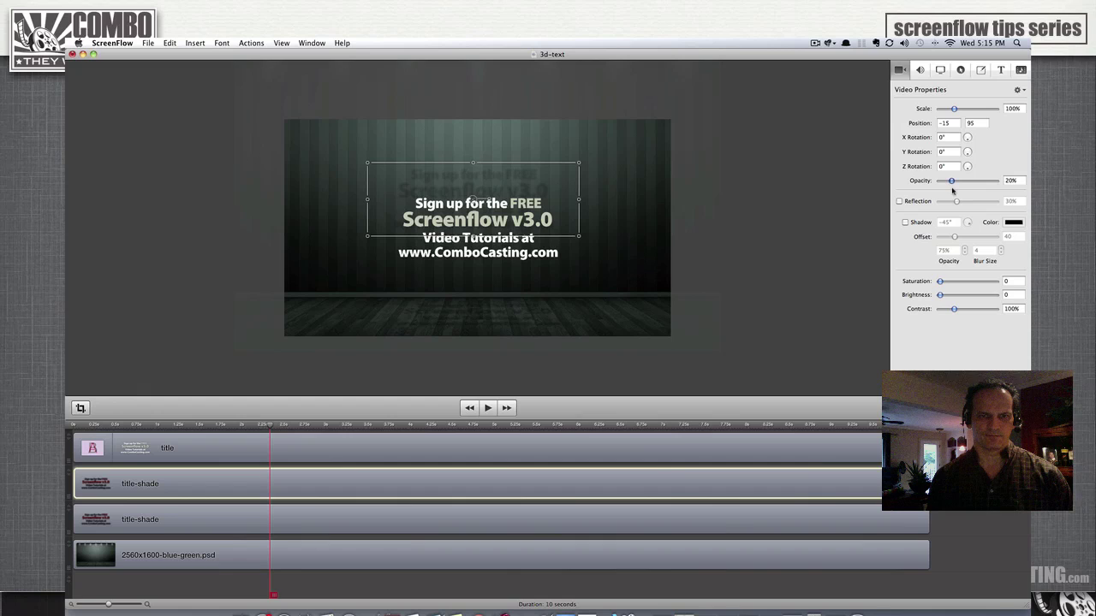
pyautogui.scroll(2, 513, 189)
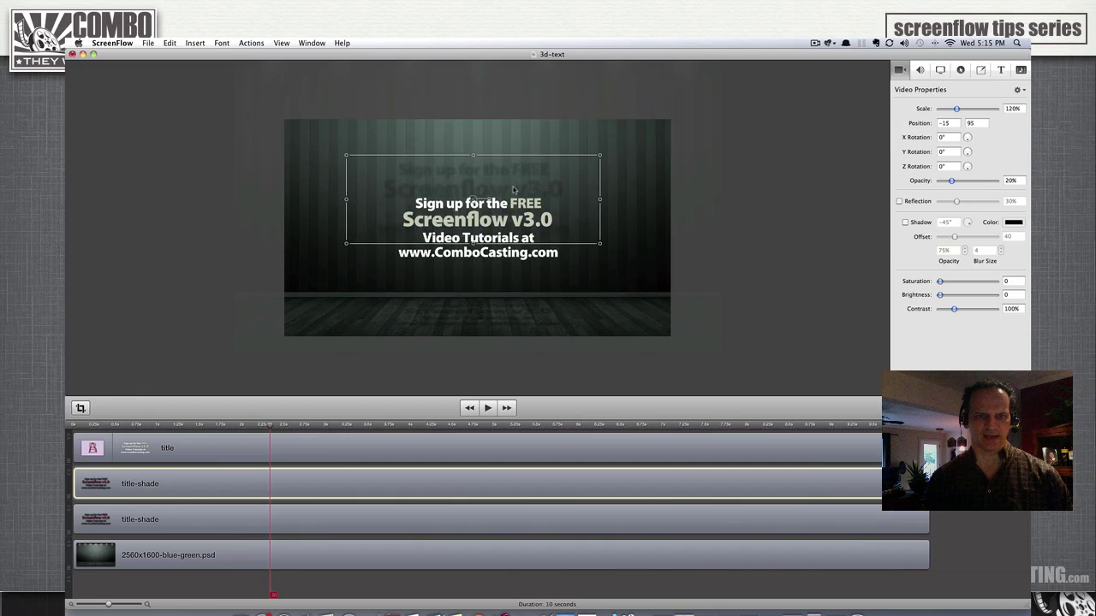
pyautogui.moveTo(514, 189); pyautogui.dragTo(506, 211)
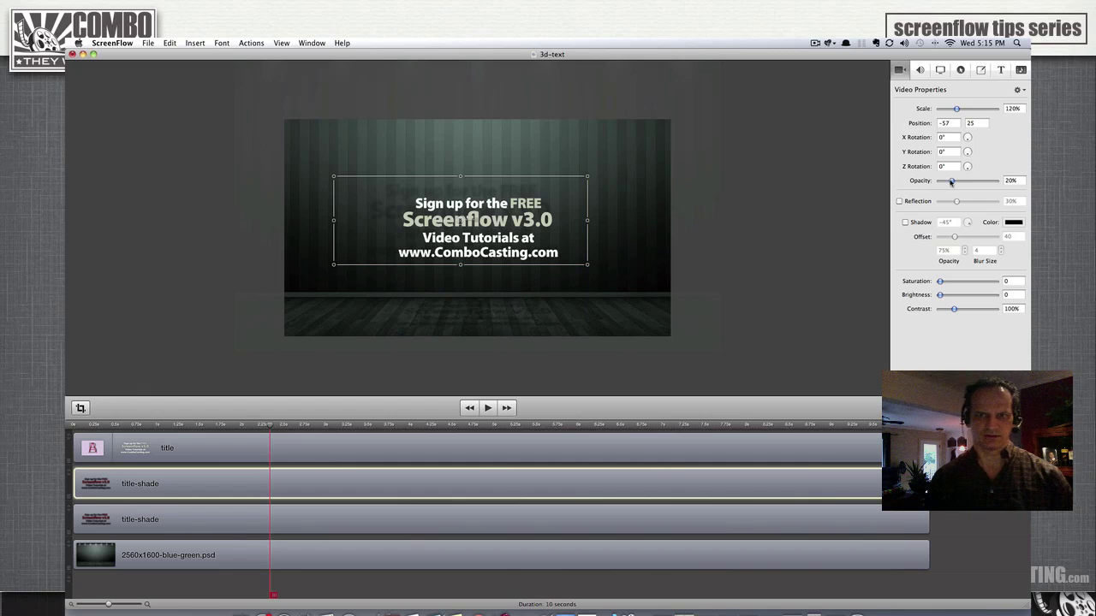
pyautogui.moveTo(950, 182); pyautogui.dragTo(954, 183)
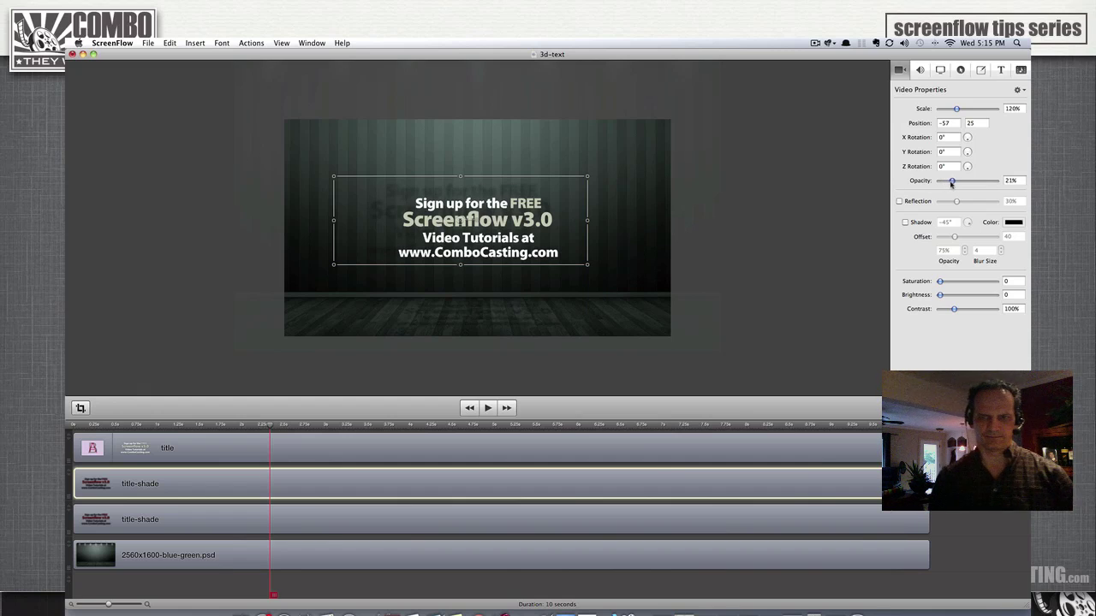
pyautogui.click(827, 207)
pyautogui.moveTo(462, 201); pyautogui.dragTo(470, 205)
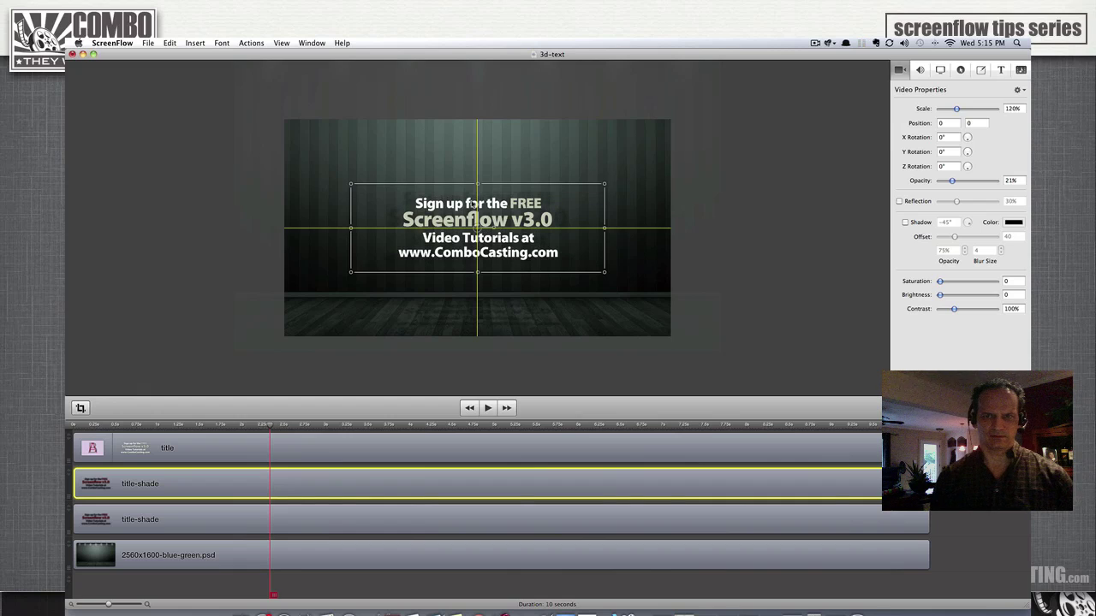
pyautogui.click(841, 223)
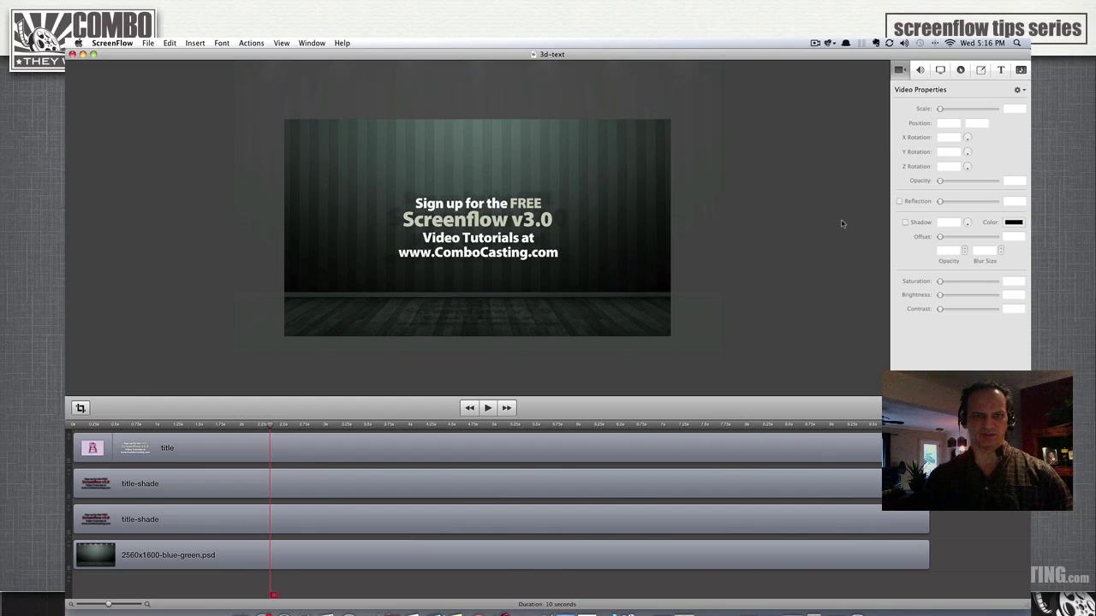
# - Add a stage background action with 37° Y rotation at Position 99,85, spanning the whole clip
pyautogui.click(597, 181)
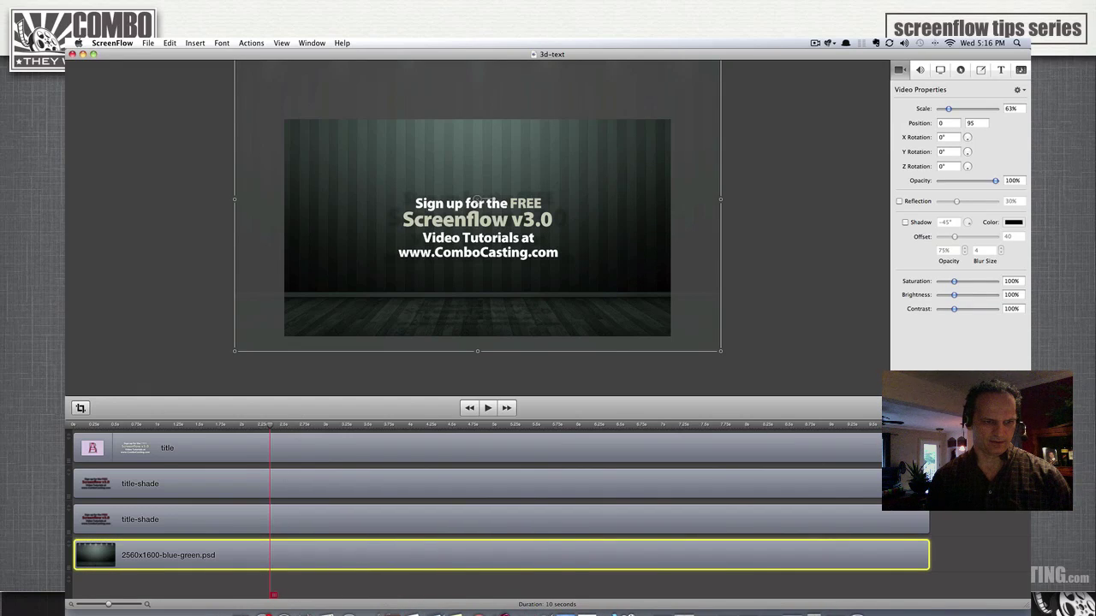
pyautogui.press('super+shift+a')
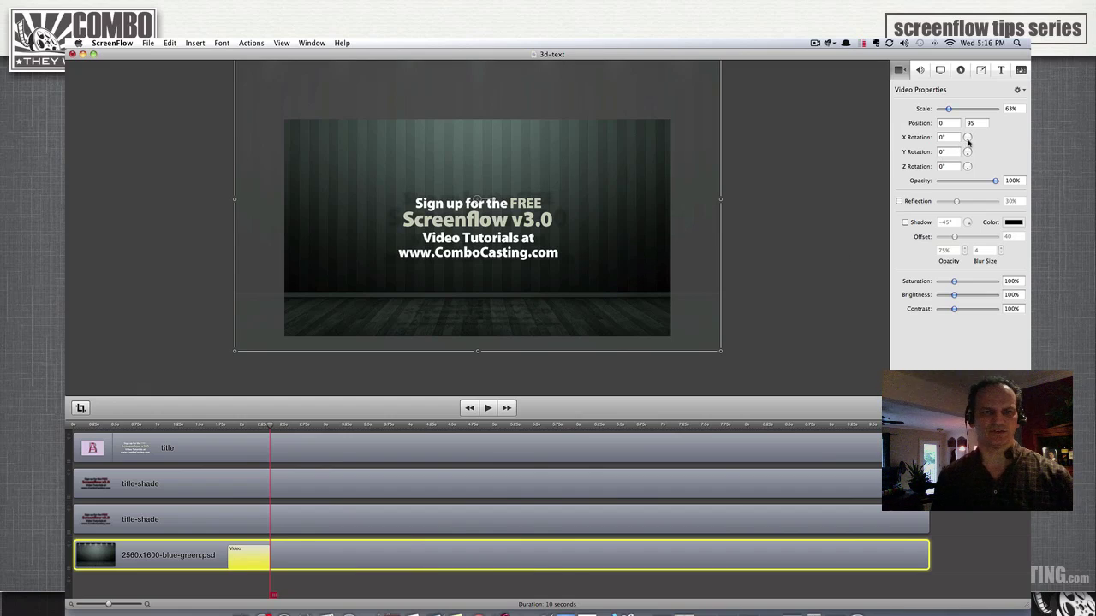
pyautogui.moveTo(968, 142); pyautogui.dragTo(968, 156)
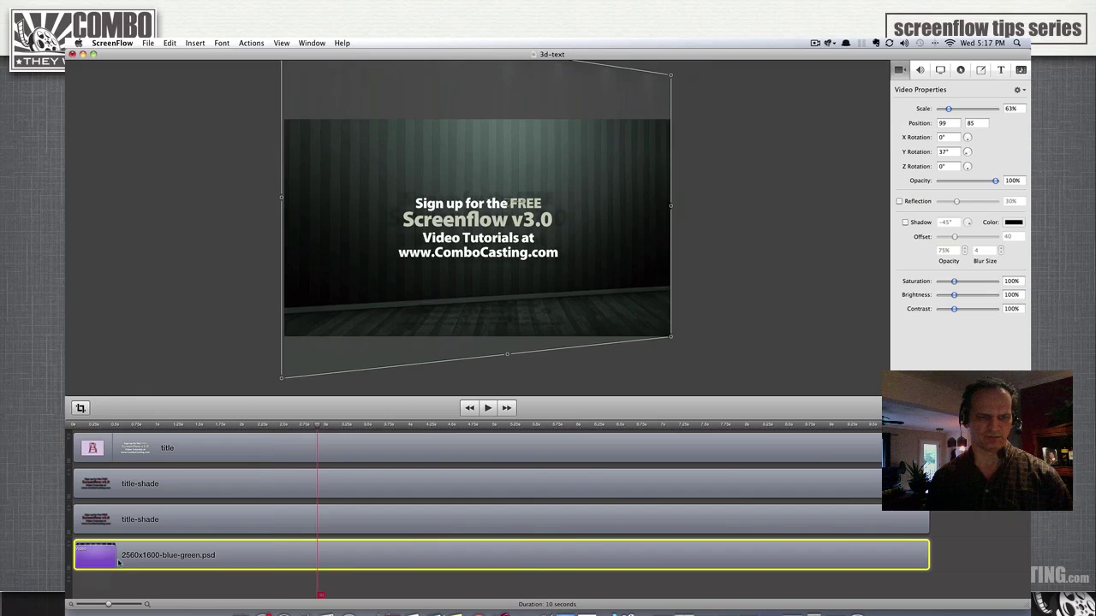
pyautogui.moveTo(114, 557); pyautogui.dragTo(959, 556)
# - Add a Video Action to the title clip with a 37° Y rotation
pyautogui.click(451, 447)
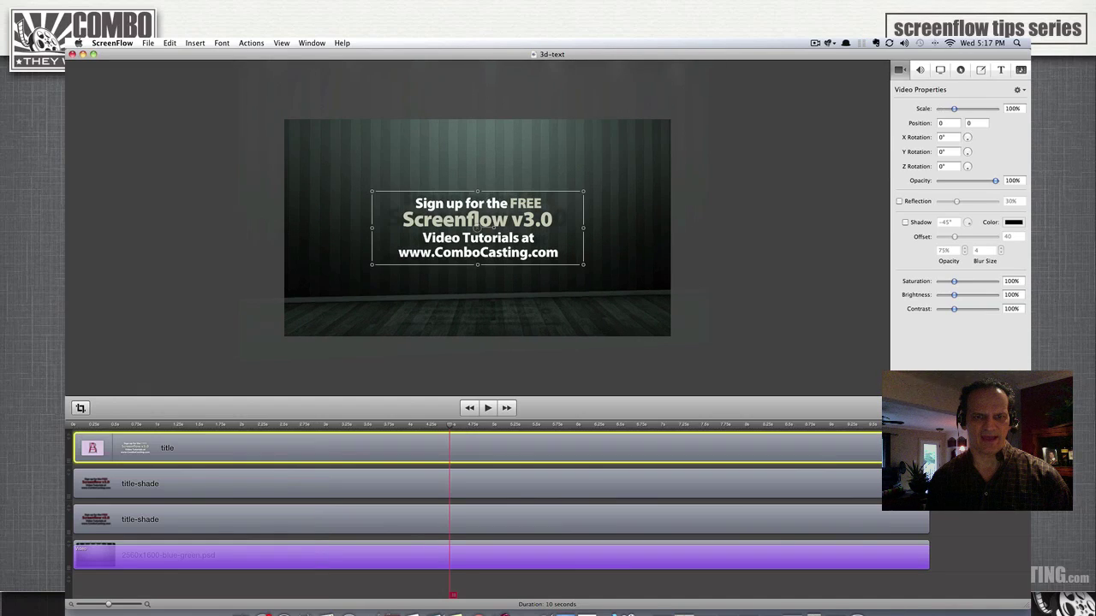
pyautogui.press('super+k')
pyautogui.moveTo(966, 138); pyautogui.dragTo(967, 155)
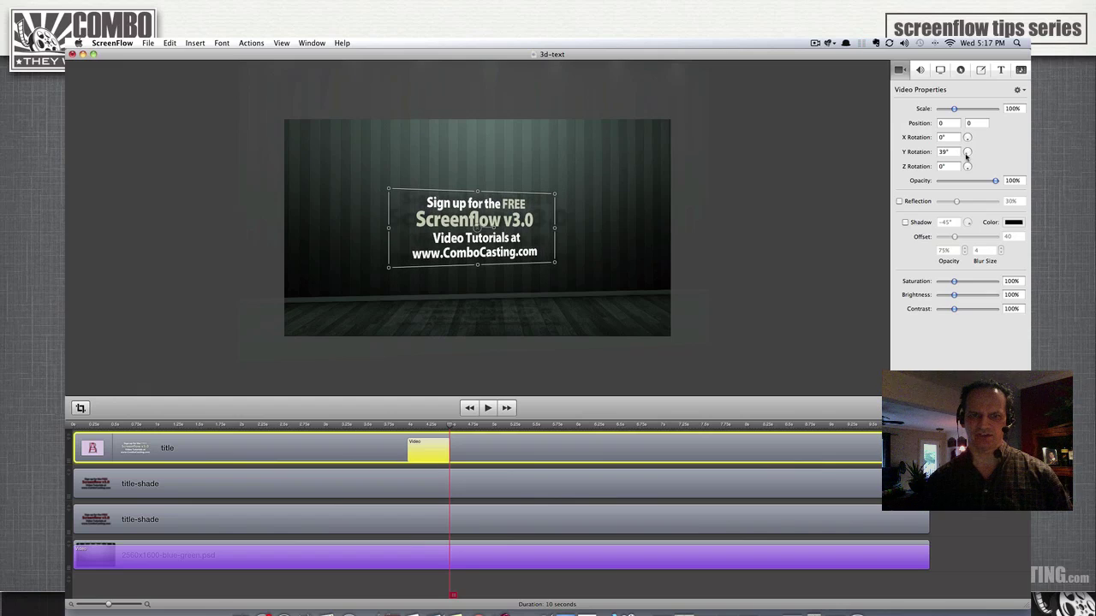
pyautogui.doubleClick(946, 152)
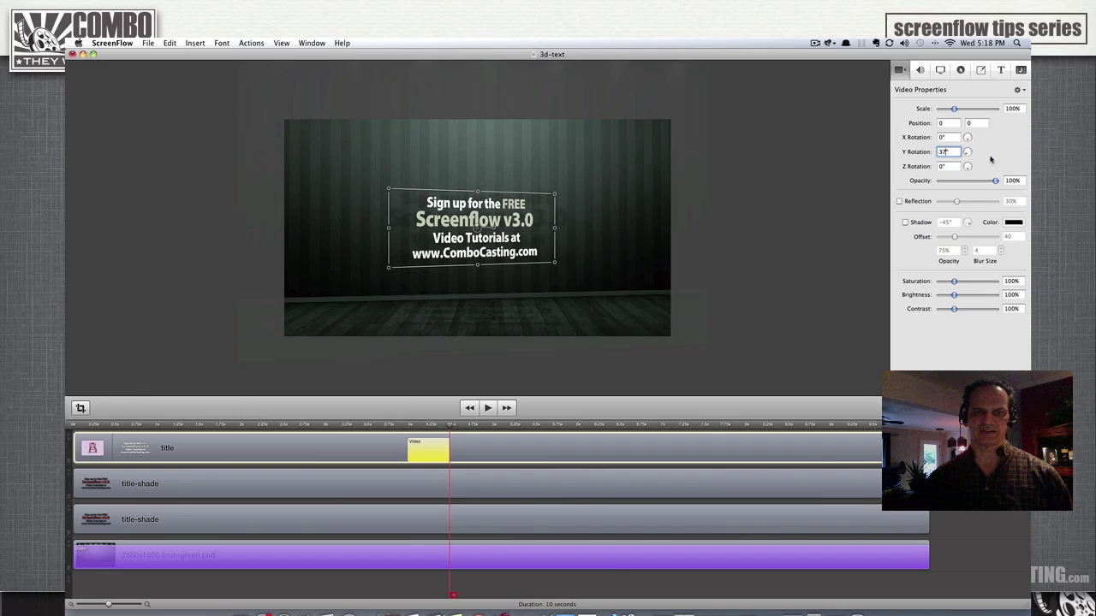
pyautogui.click(836, 220)
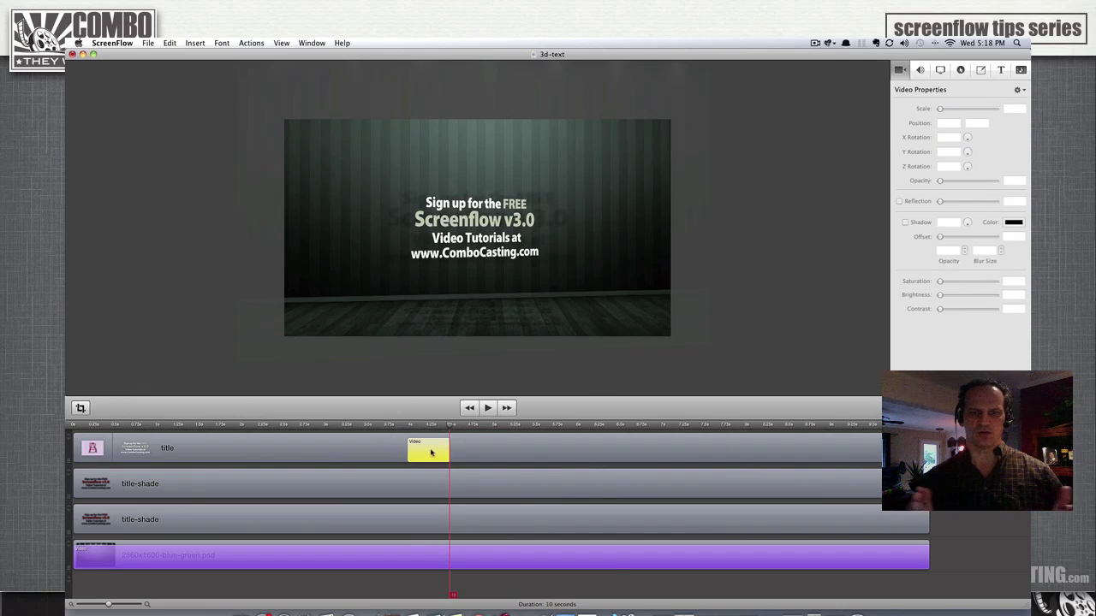
pyautogui.press('super+z')
pyautogui.press('super+z')
pyautogui.press('super+z')
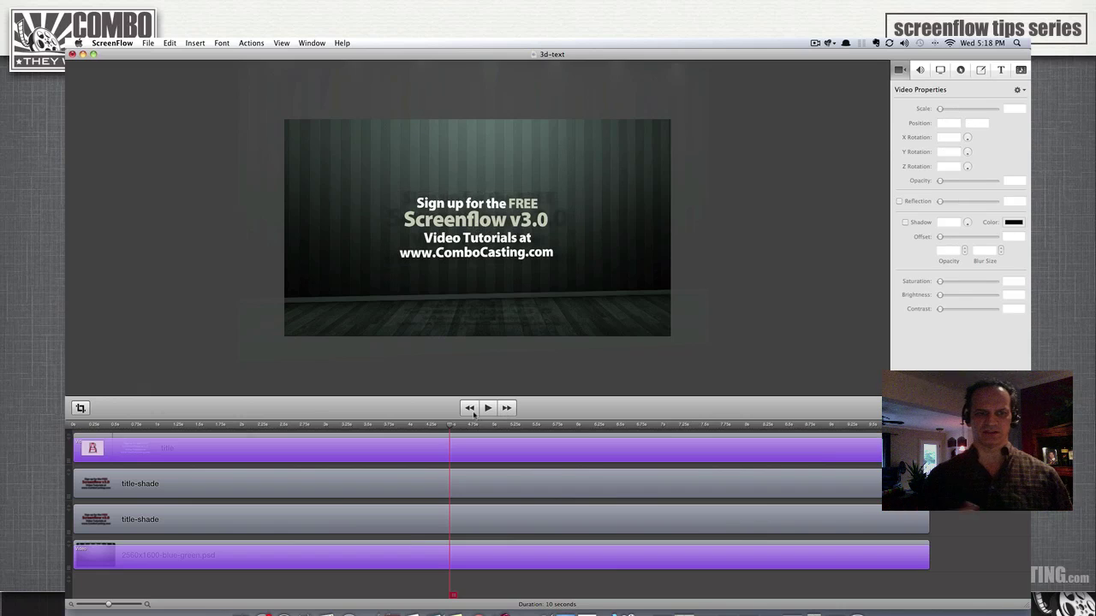
# - Enlarge the title to 132% and play back the intro to preview it
pyautogui.click(487, 408)
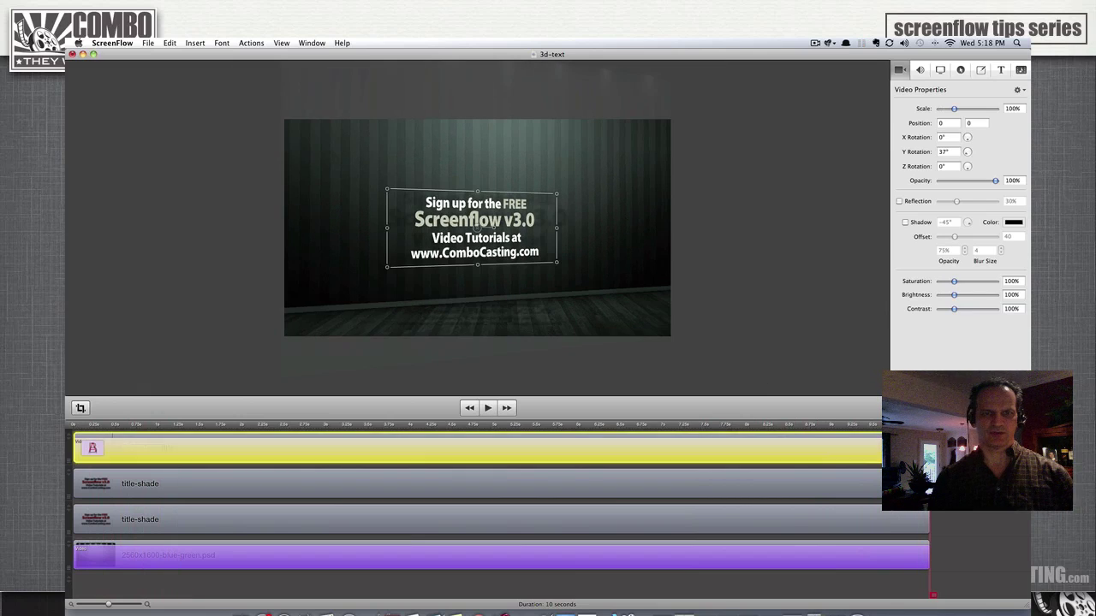
pyautogui.moveTo(475, 224); pyautogui.dragTo(501, 228)
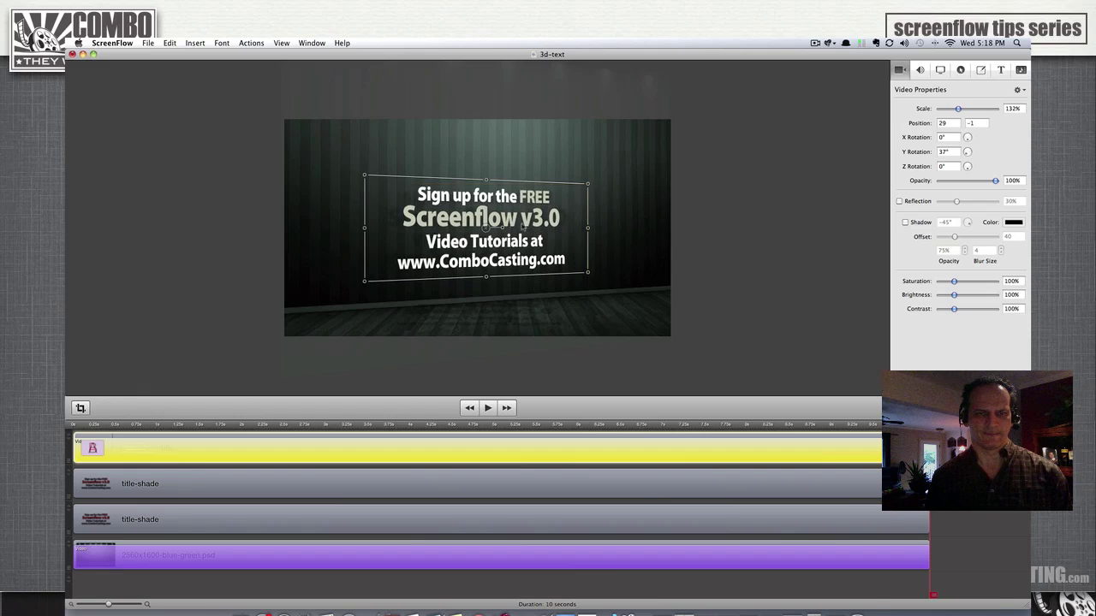
pyautogui.click(826, 332)
pyautogui.press('space')
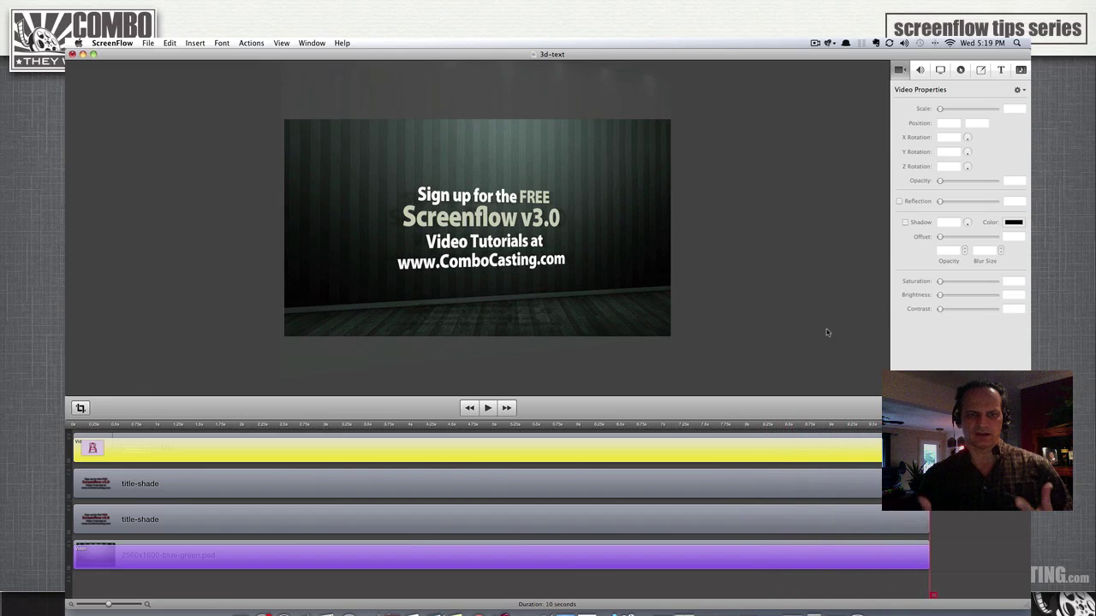
# - Replay the intro, then add a Video Action to the lower title-shade clip
pyautogui.click(468, 408)
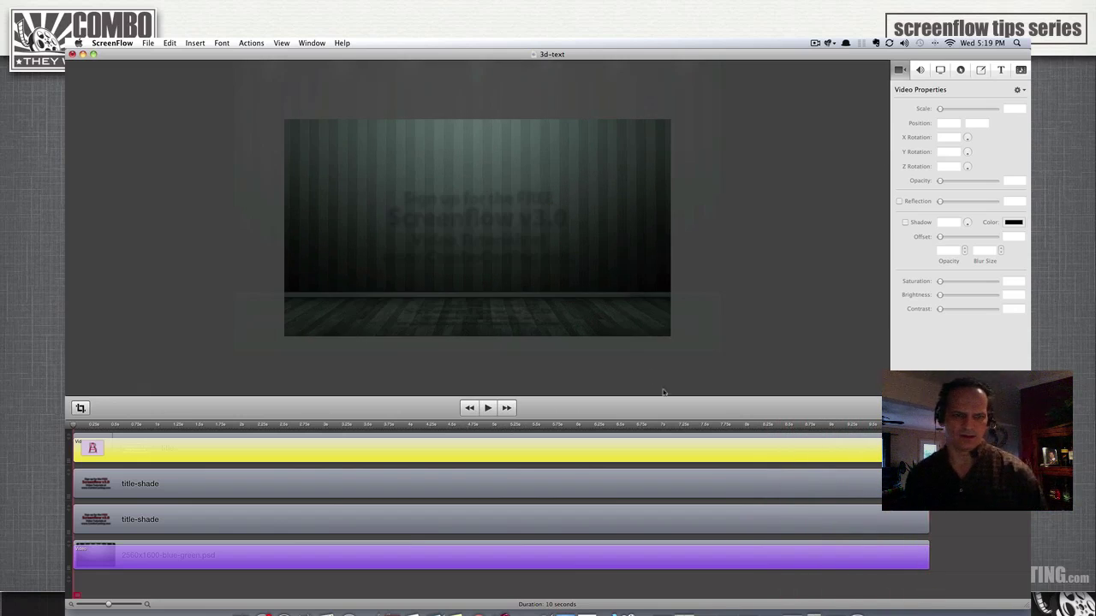
pyautogui.press('space')
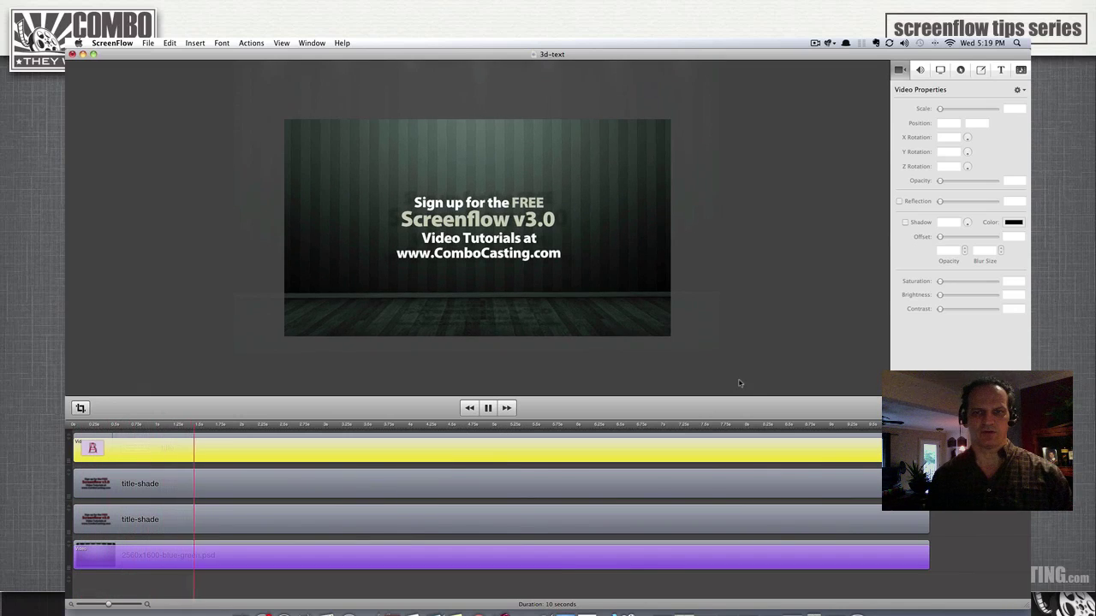
pyautogui.click(736, 519)
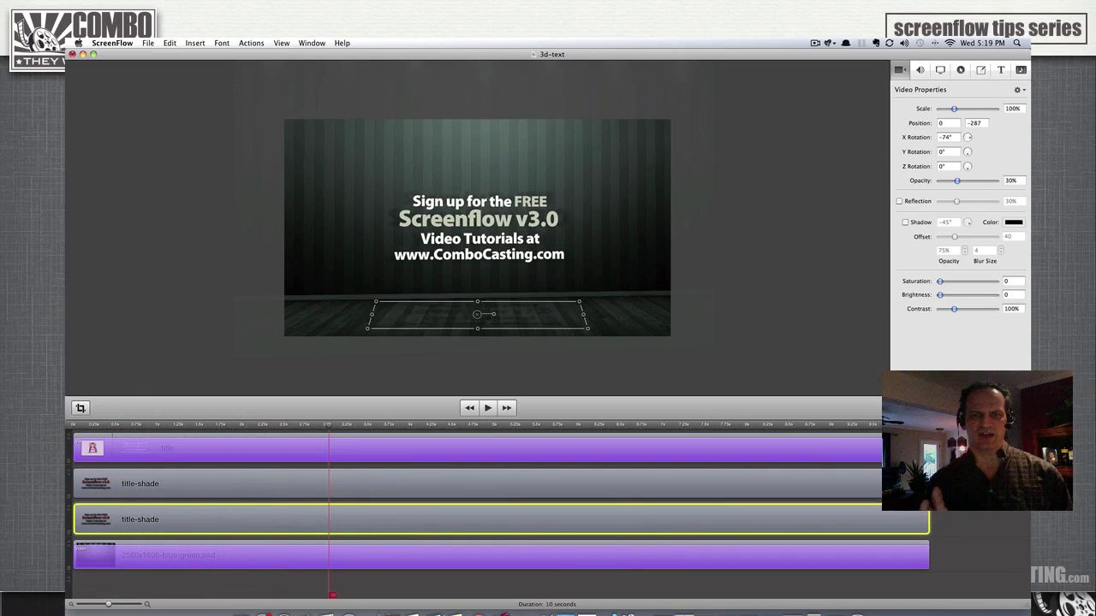
pyautogui.press('super+shift+a')
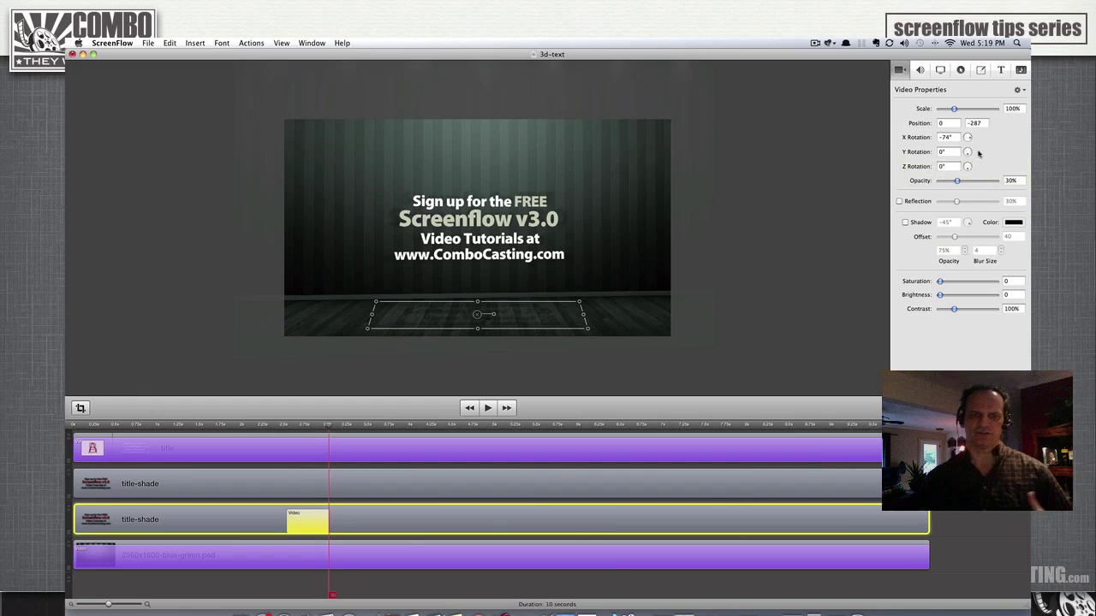
# - Set the floor shadow to 34° Y rotation, Scale 158%, at Position -143,-261
pyautogui.click(860, 441)
pyautogui.press('Left')
pyautogui.press('Left')
pyautogui.press('Left')
pyautogui.press('Left')
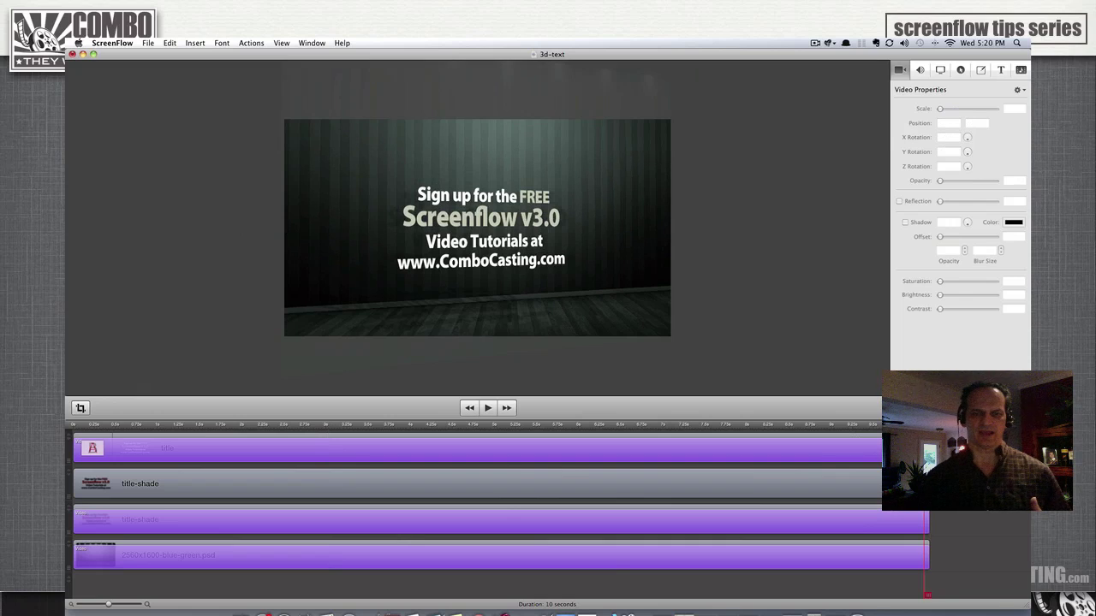
pyautogui.click(920, 526)
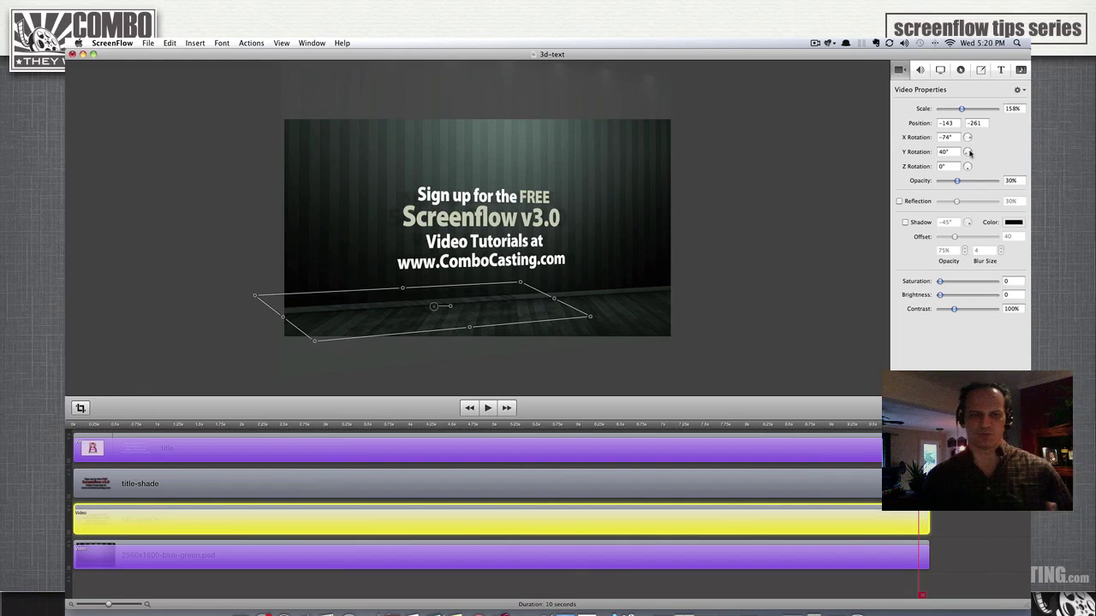
pyautogui.moveTo(967, 154); pyautogui.dragTo(967, 155)
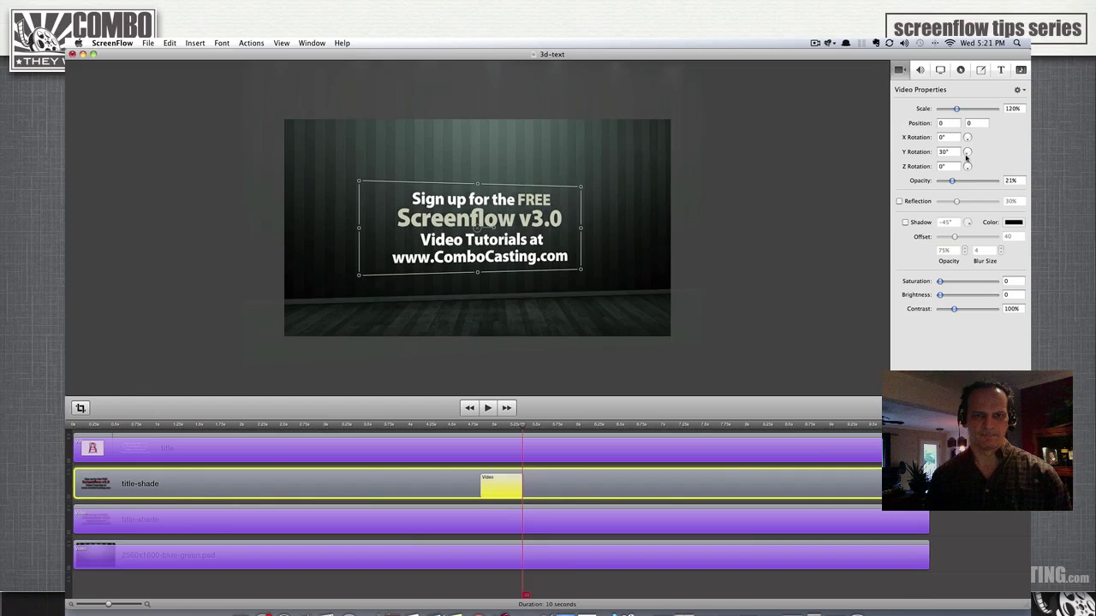
# - Scale the second shadow copy to 180%, shift it up-left to -288,136, and preview the intro
pyautogui.moveTo(956, 109); pyautogui.dragTo(966, 111)
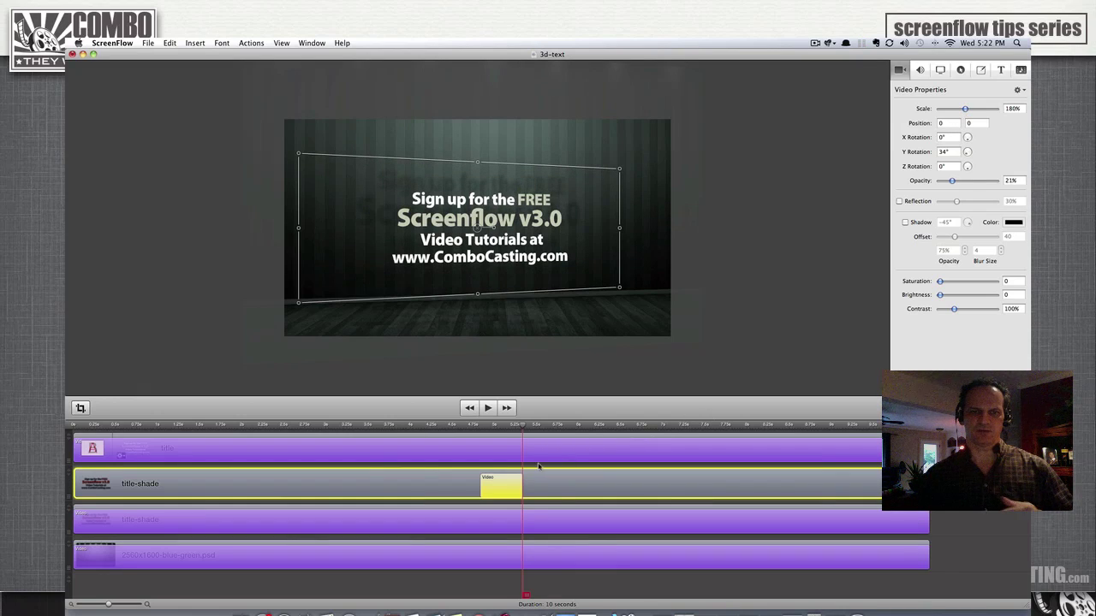
pyautogui.moveTo(535, 197); pyautogui.dragTo(441, 145)
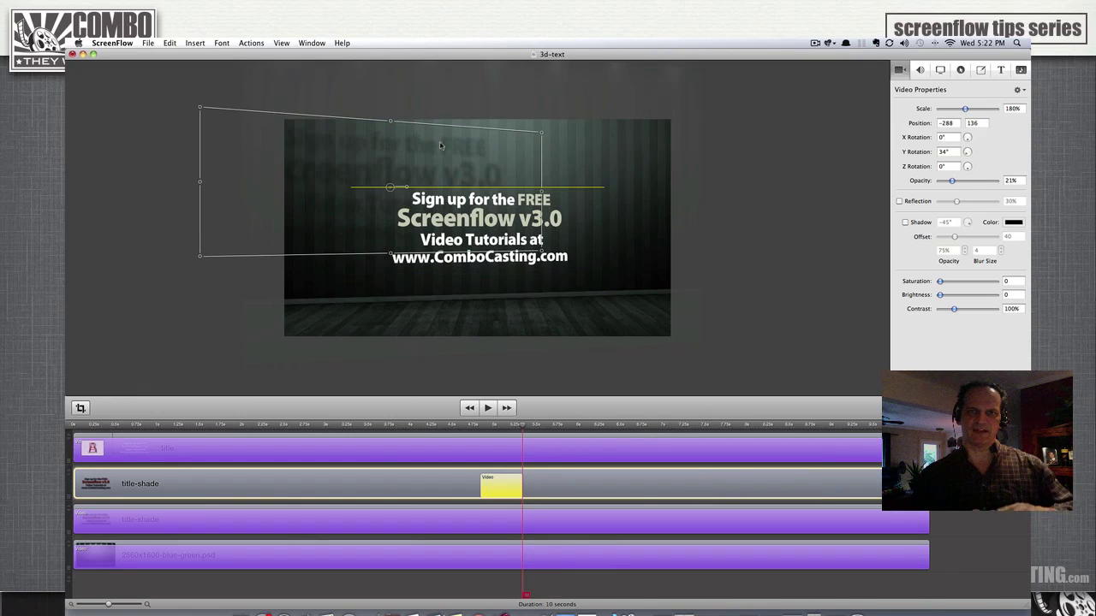
pyautogui.click(445, 488)
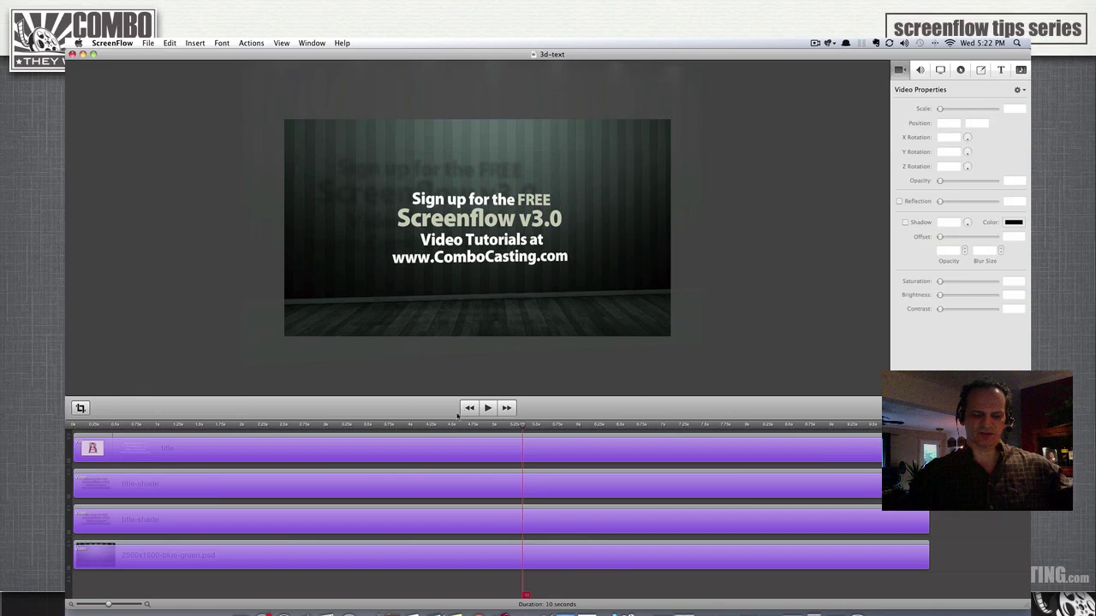
pyautogui.press('space')
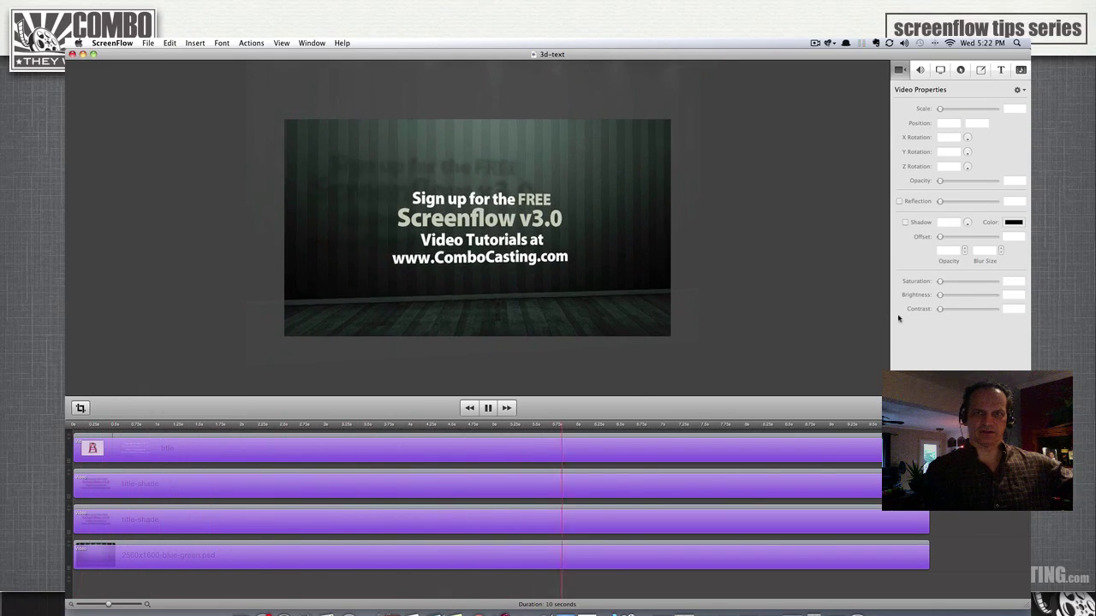
pyautogui.press('End')
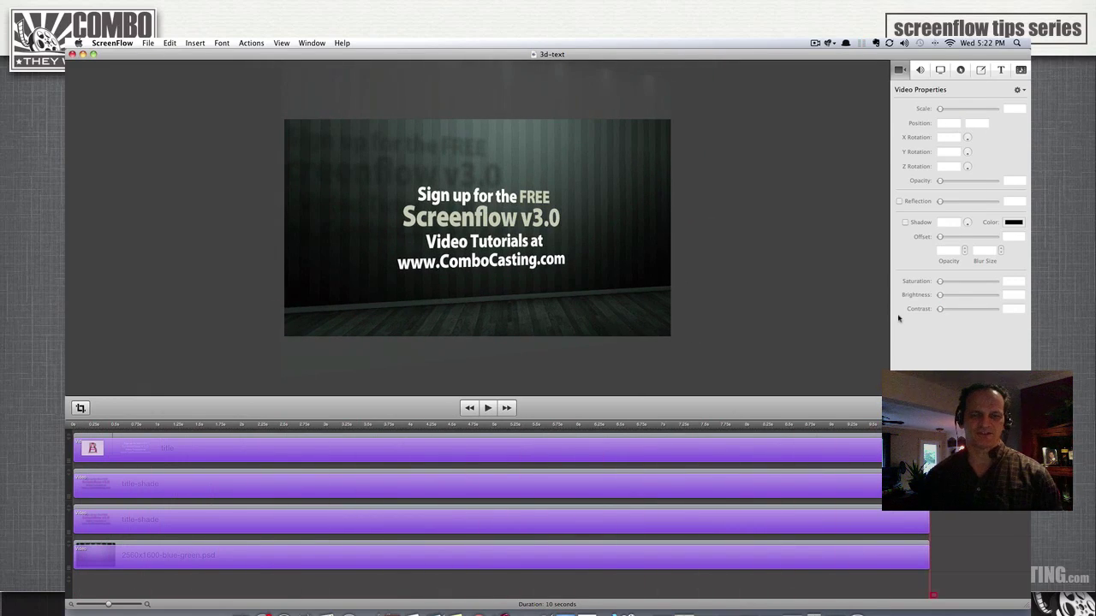
# - Reselect the middle title-shade clip in the timeline
pyautogui.rightClick(122, 472)
pyautogui.click(141, 541)
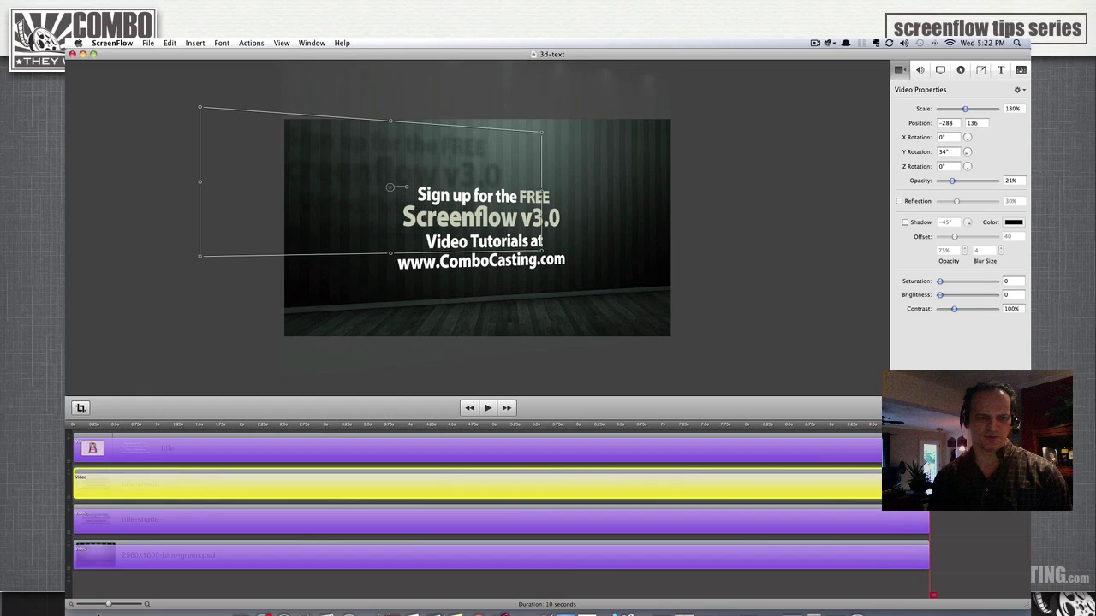
pyautogui.click(311, 553)
pyautogui.rightClick(122, 473)
pyautogui.click(148, 481)
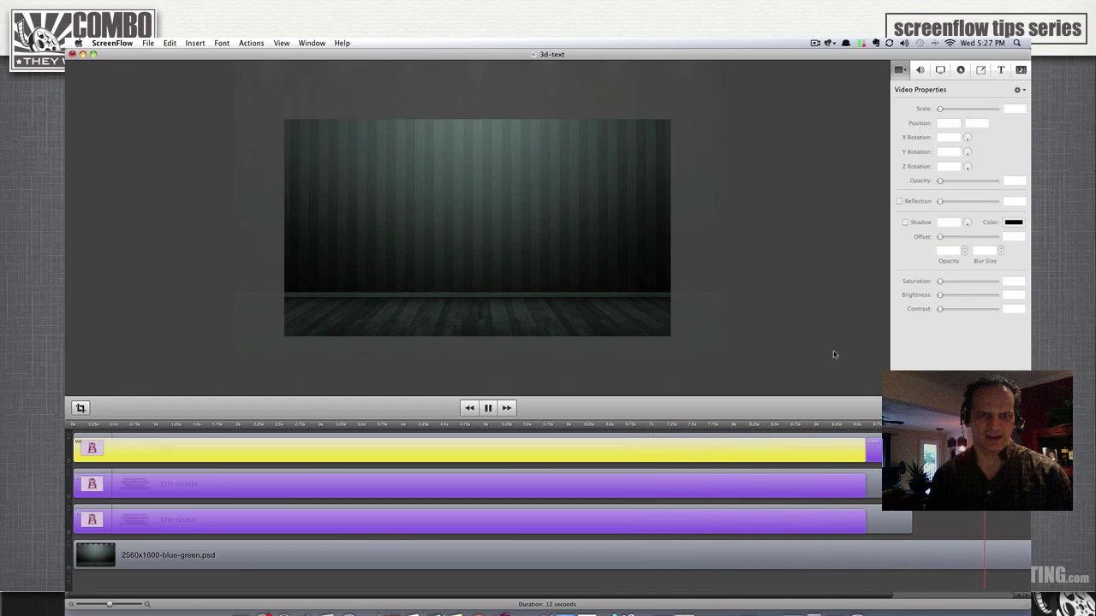
# - Give the title a drop shadow angled at -135° with blur 0 and offset about 18
pyautogui.click(634, 423)
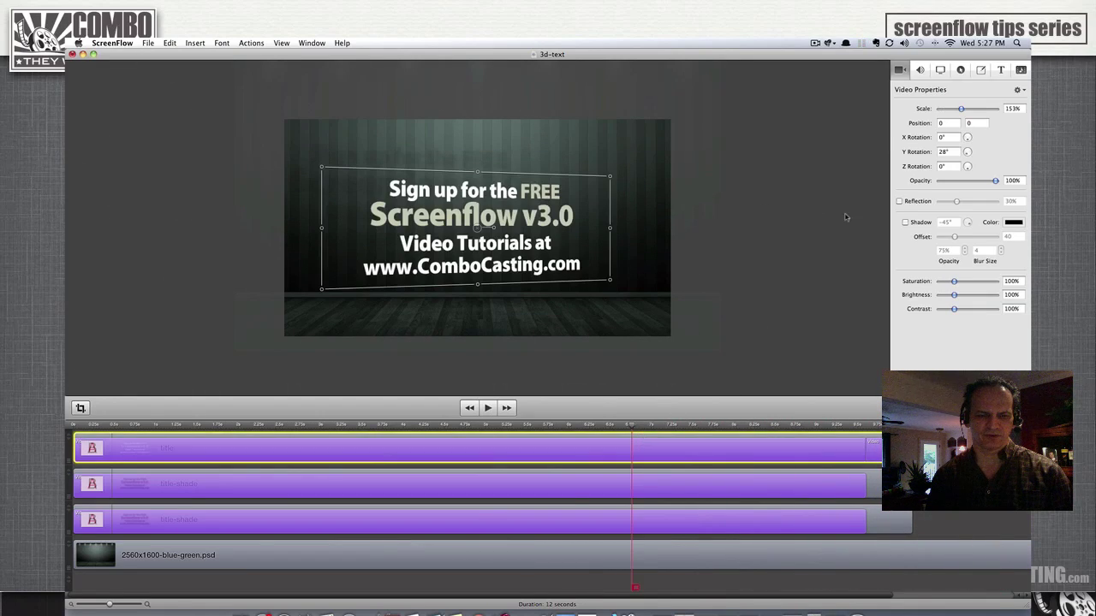
pyautogui.click(905, 222)
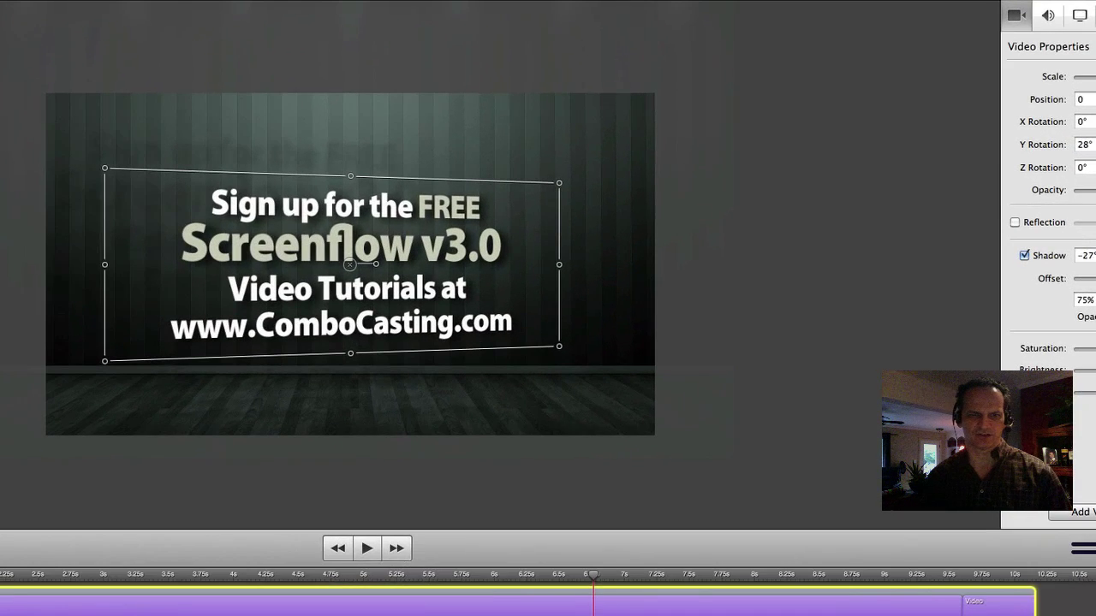
pyautogui.moveTo(1094, 256); pyautogui.dragTo(1094, 260)
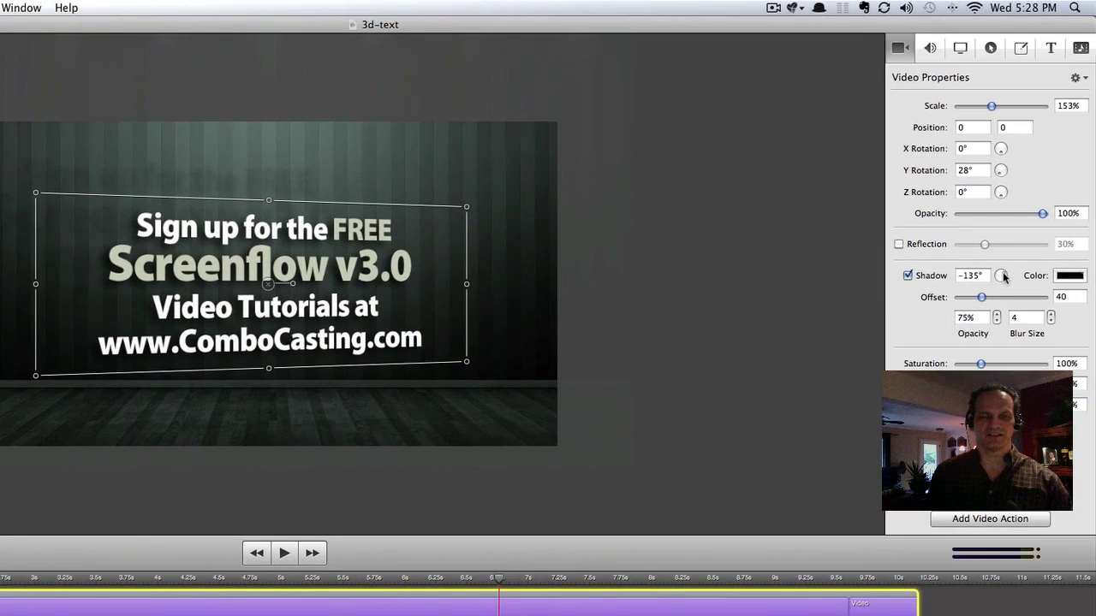
pyautogui.click(1050, 322)
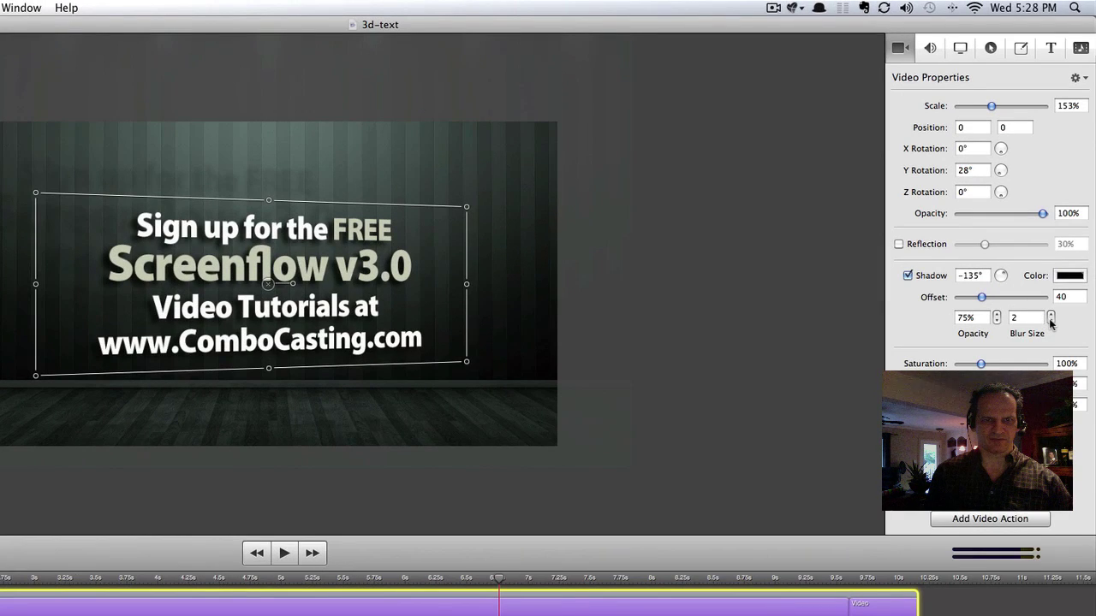
pyautogui.click(1051, 318)
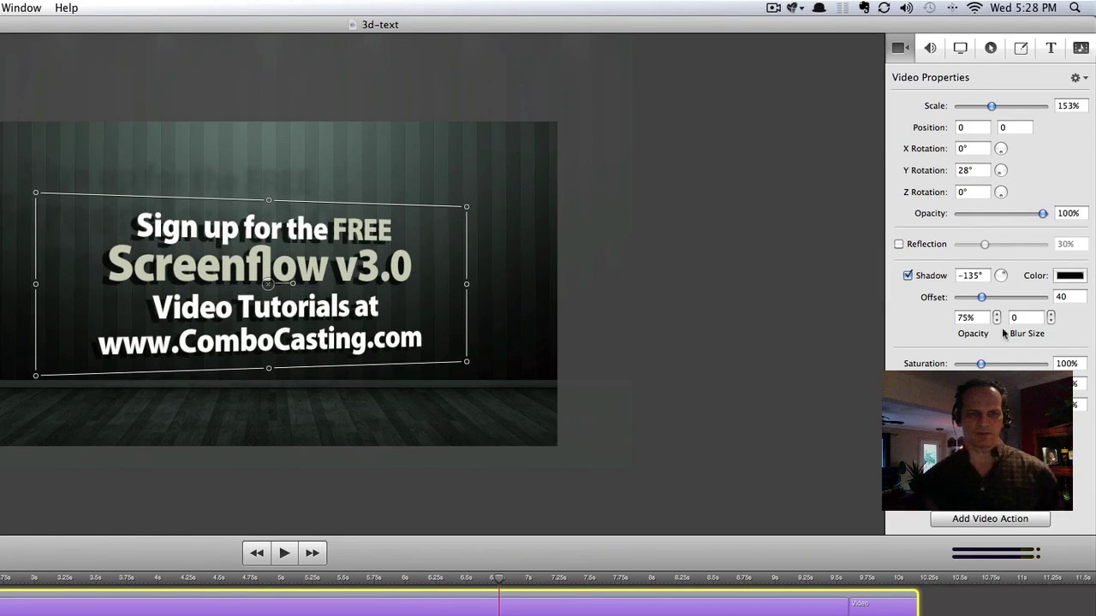
pyautogui.click(982, 298)
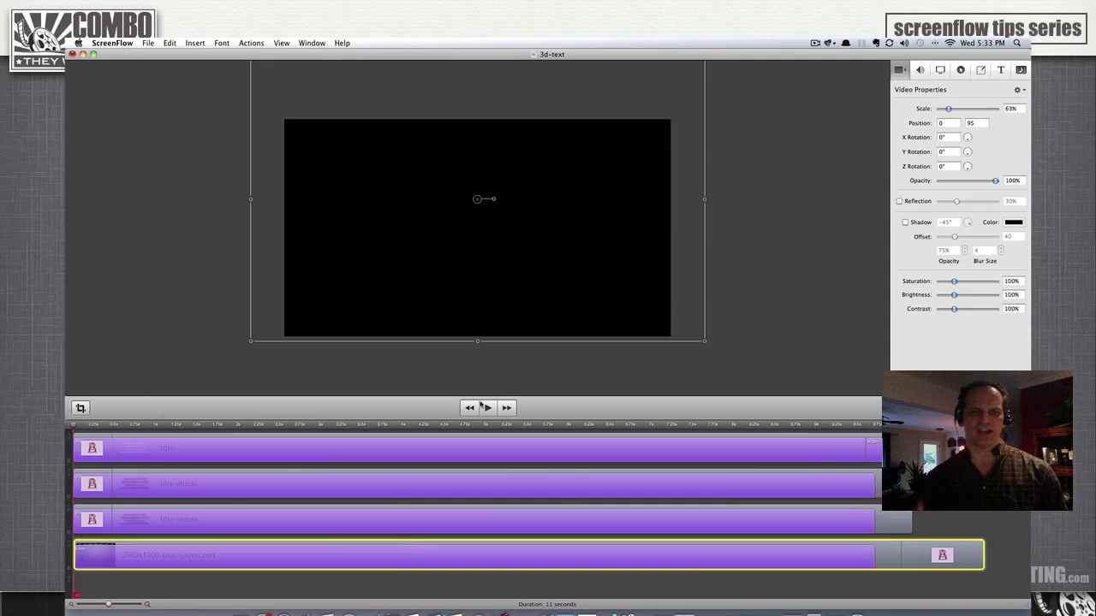
pyautogui.click(775, 379)
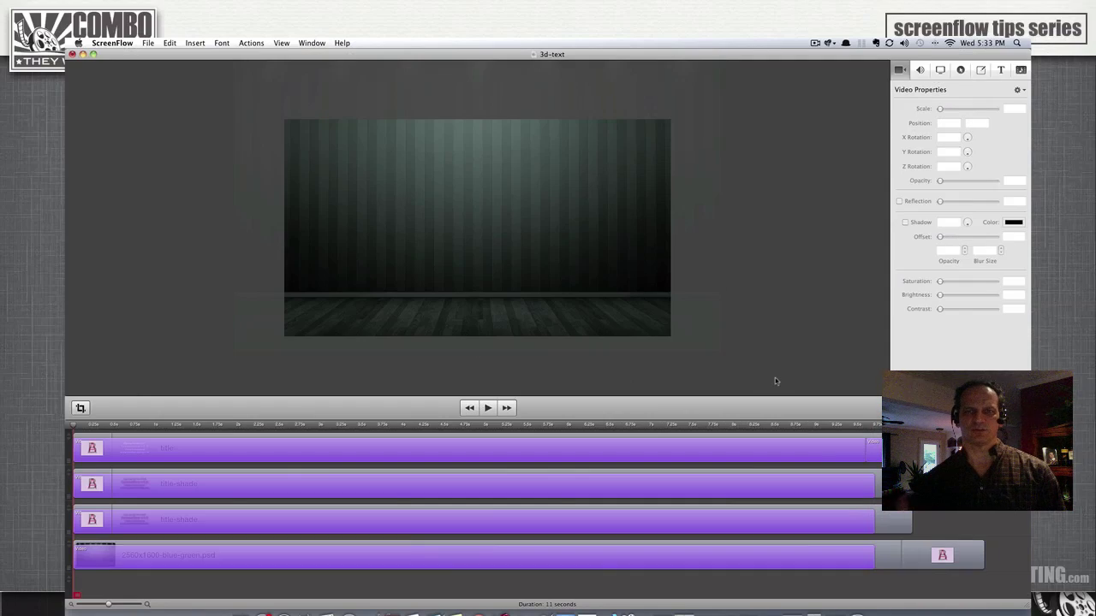
# - Extend the stage background past the titles and place 3d-sounds.mp3 on its own track
pyautogui.press('space')
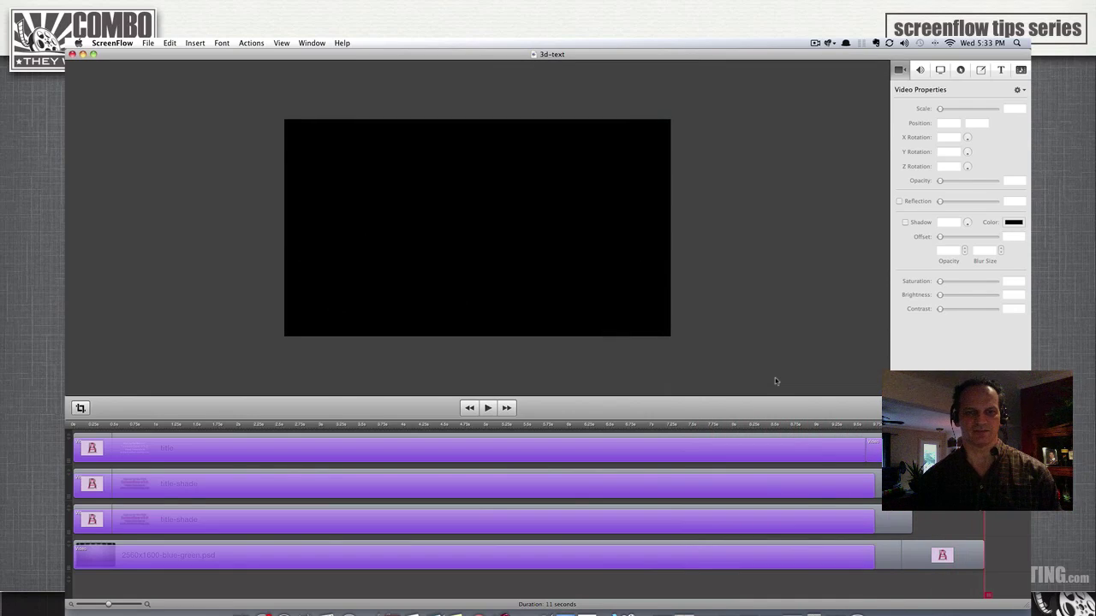
pyautogui.click(971, 559)
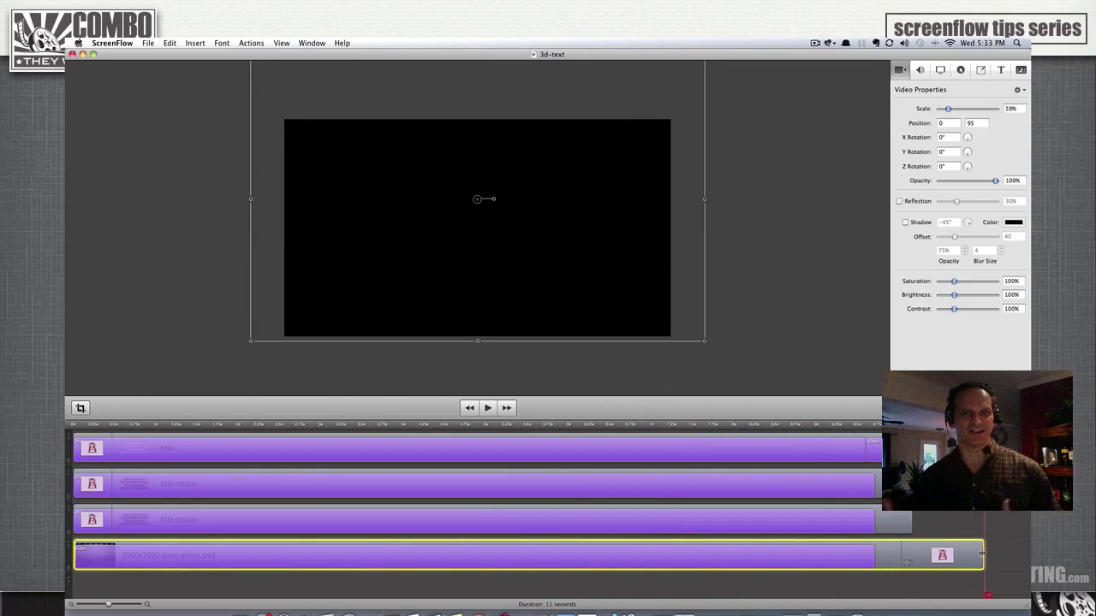
pyautogui.moveTo(983, 557); pyautogui.dragTo(1007, 555)
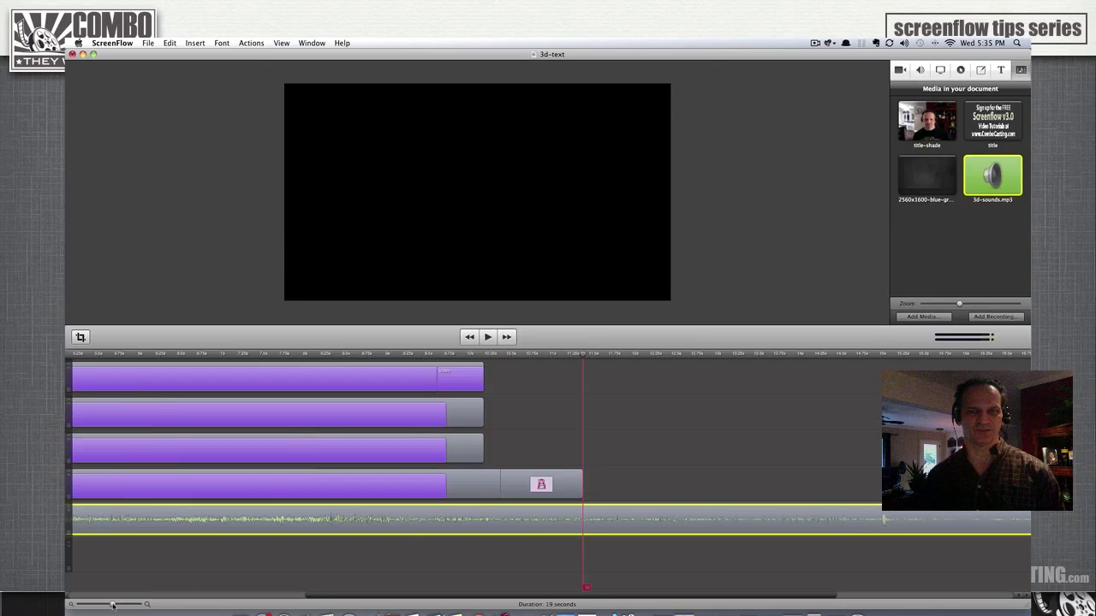
pyautogui.moveTo(108, 605)
pyautogui.mouseDown()
pyautogui.moveTo(98, 604)
pyautogui.moveTo(109, 605)
pyautogui.mouseUp()
pyautogui.moveTo(98, 532)
pyautogui.mouseDown()
pyautogui.moveTo(463, 516)
pyautogui.moveTo(298, 526)
pyautogui.mouseUp()
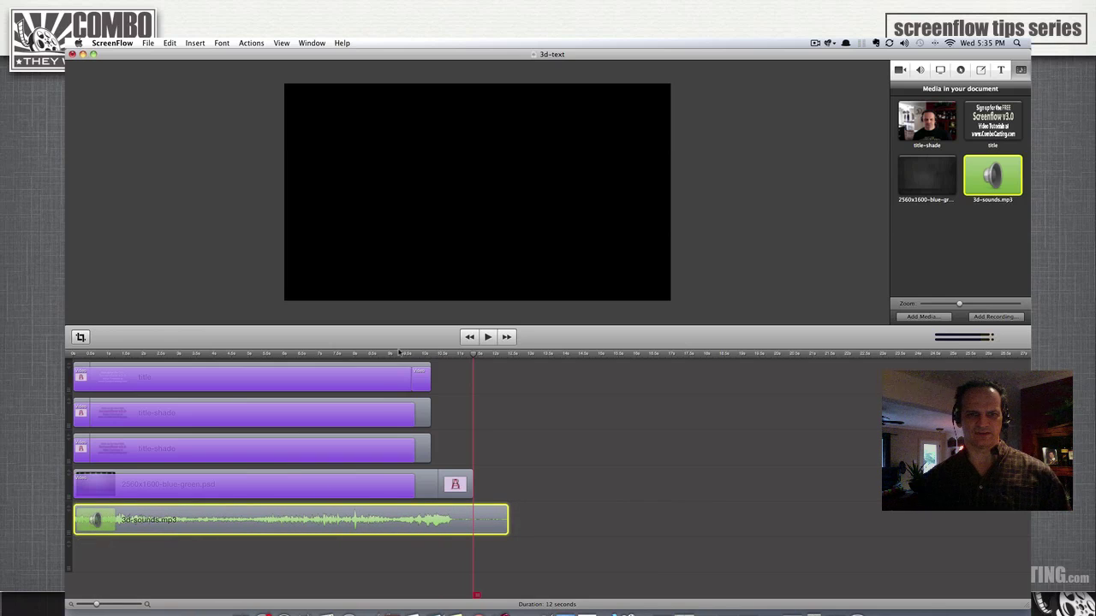
# - Trim the start off the 3d-sounds.mp3 clip, move it to the timeline start, and replay to check timing
pyautogui.click(391, 355)
pyautogui.press('space')
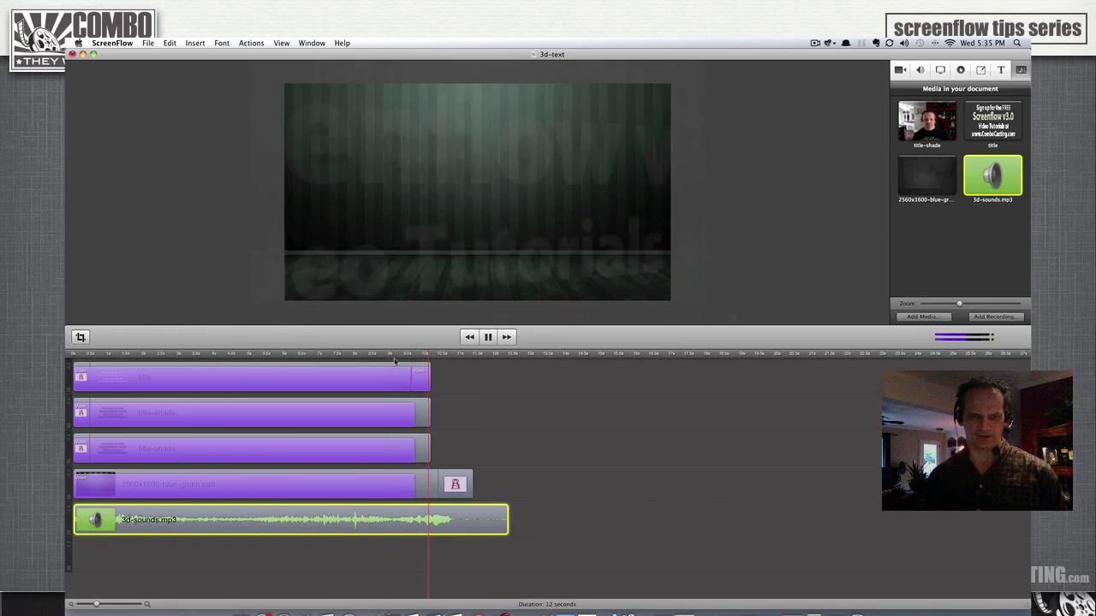
pyautogui.press('space')
pyautogui.moveTo(293, 522); pyautogui.dragTo(366, 523)
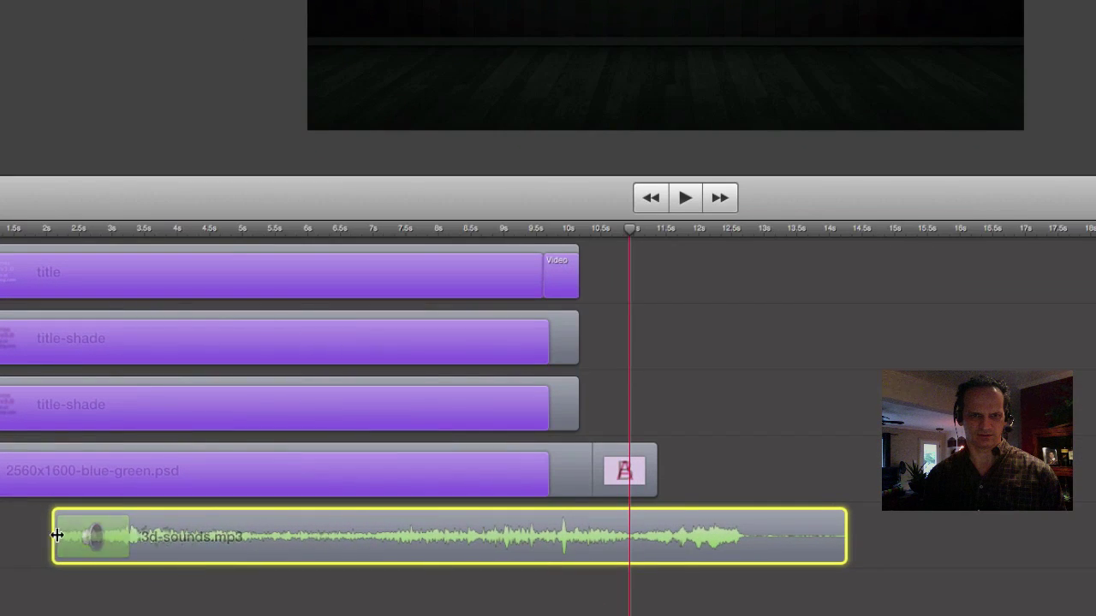
pyautogui.moveTo(57, 536); pyautogui.dragTo(77, 536)
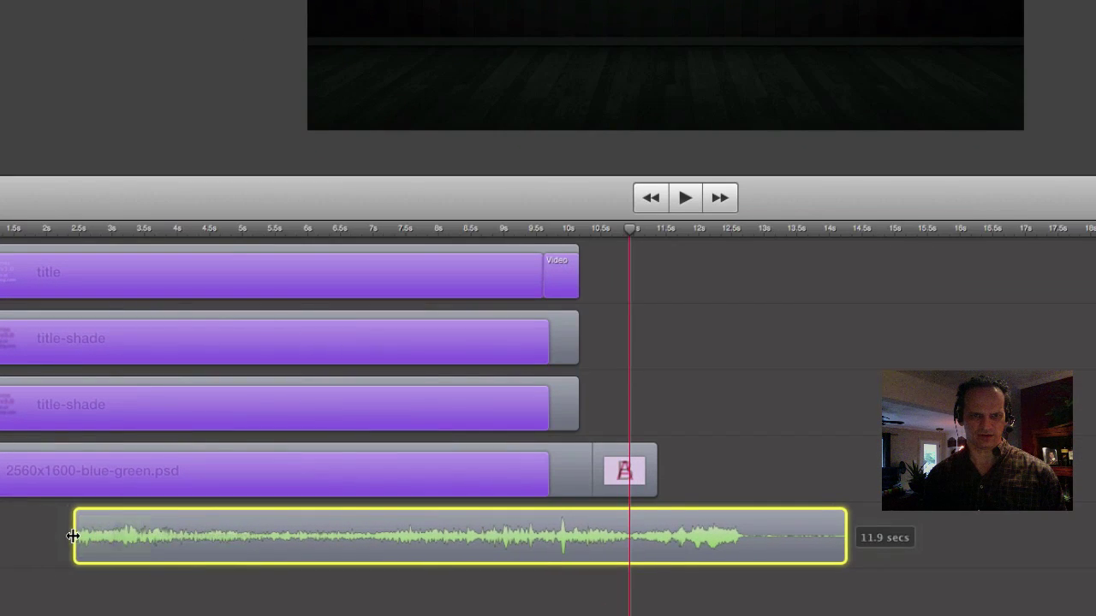
pyautogui.moveTo(307, 532); pyautogui.dragTo(123, 533)
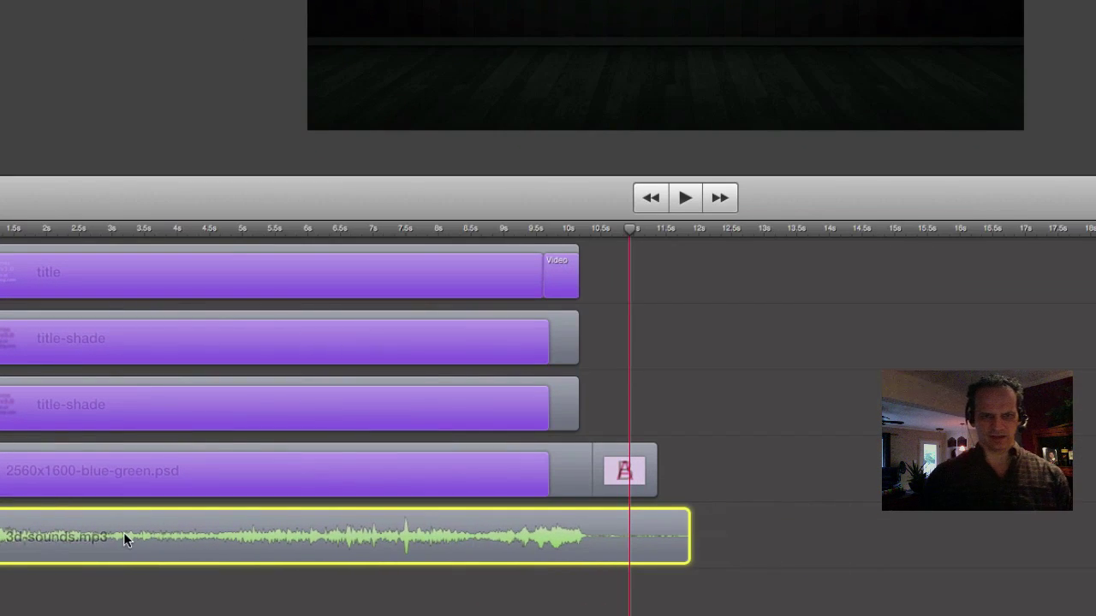
pyautogui.click(428, 233)
pyautogui.press('space')
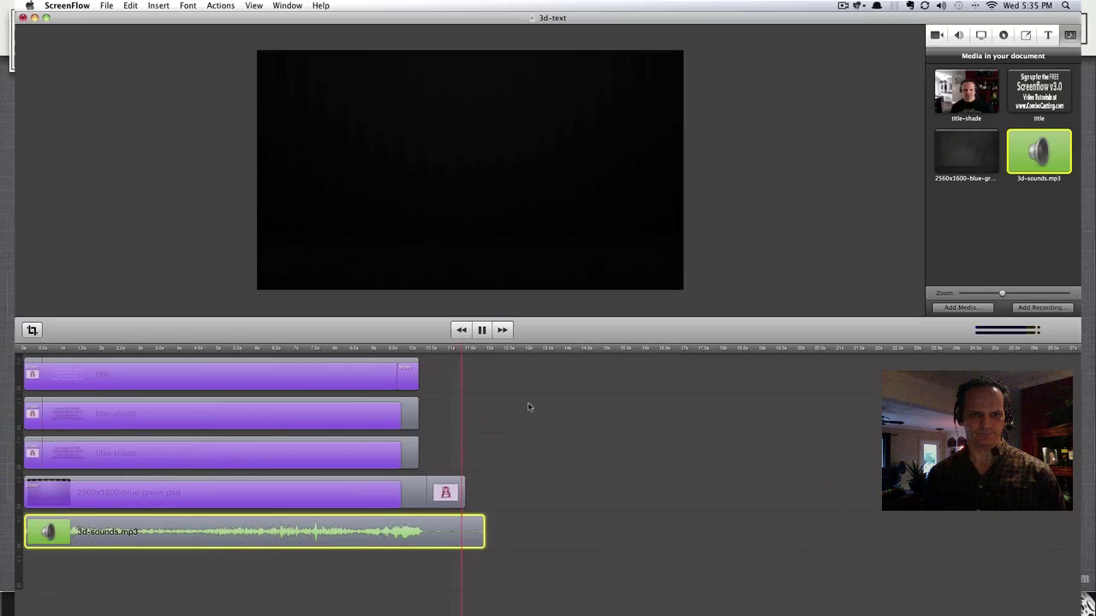
pyautogui.press('space')
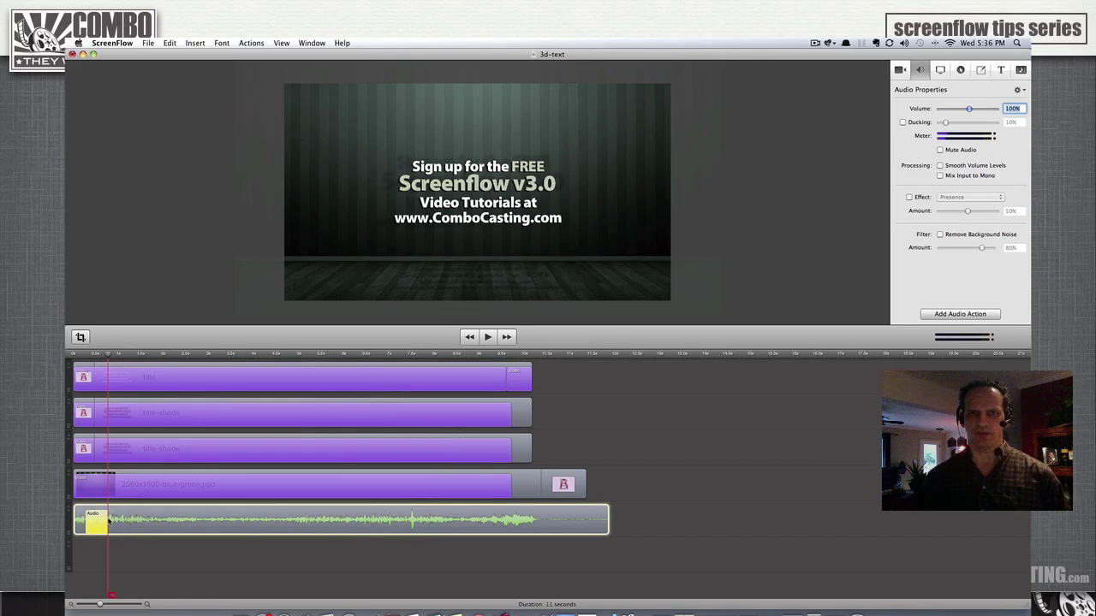
# - Stretch the 3d-sounds.mp3 audio action across most of the clip and play the intro from the start
pyautogui.moveTo(103, 521); pyautogui.dragTo(513, 529)
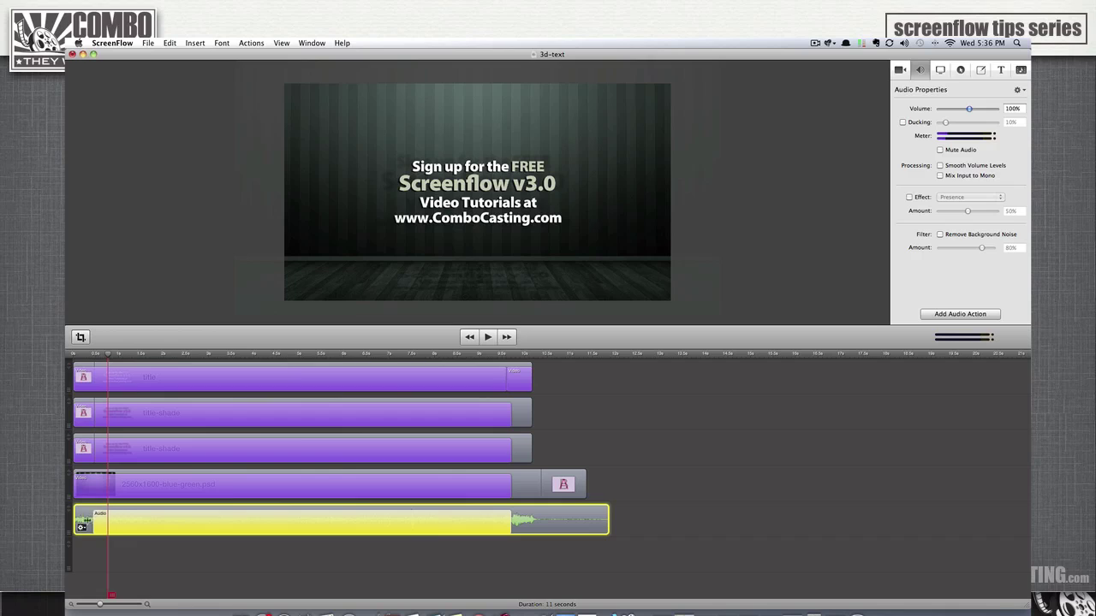
pyautogui.click(650, 437)
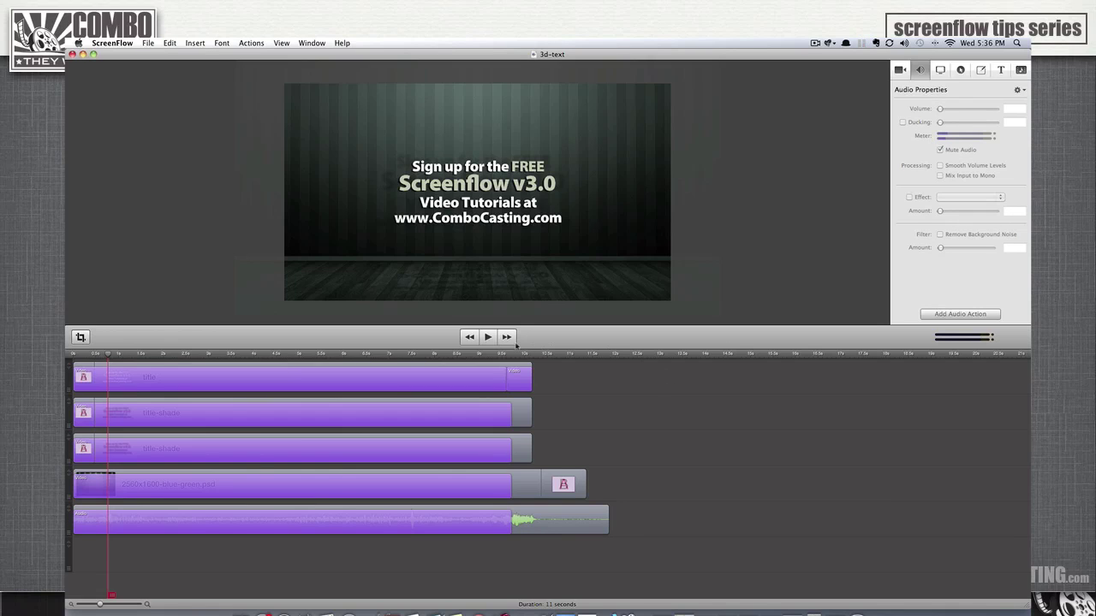
pyautogui.click(469, 337)
pyautogui.click(488, 336)
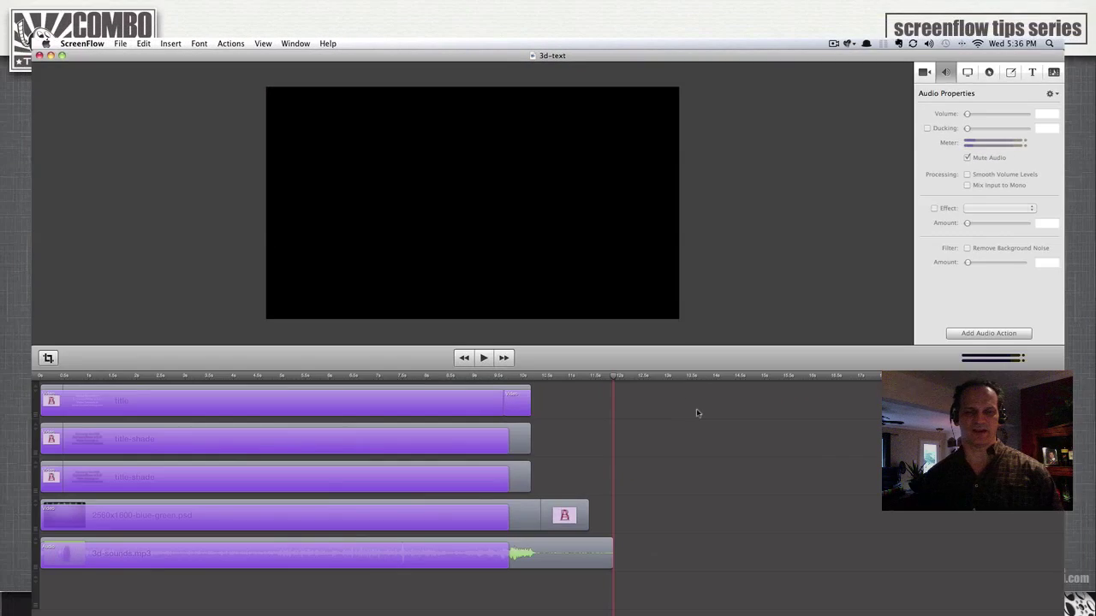
pyautogui.click(465, 359)
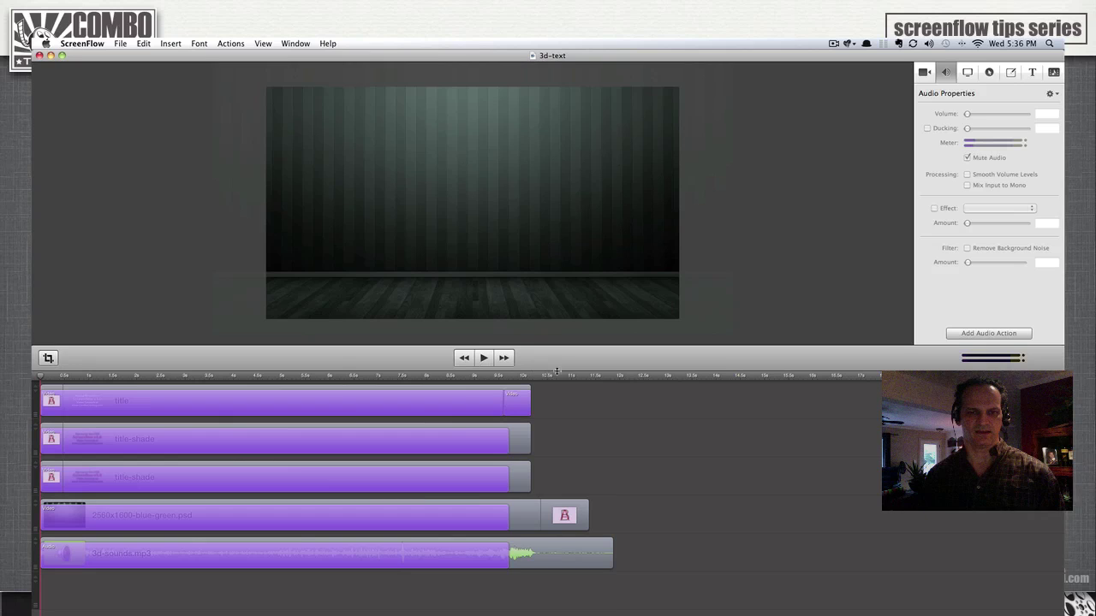
pyautogui.click(484, 358)
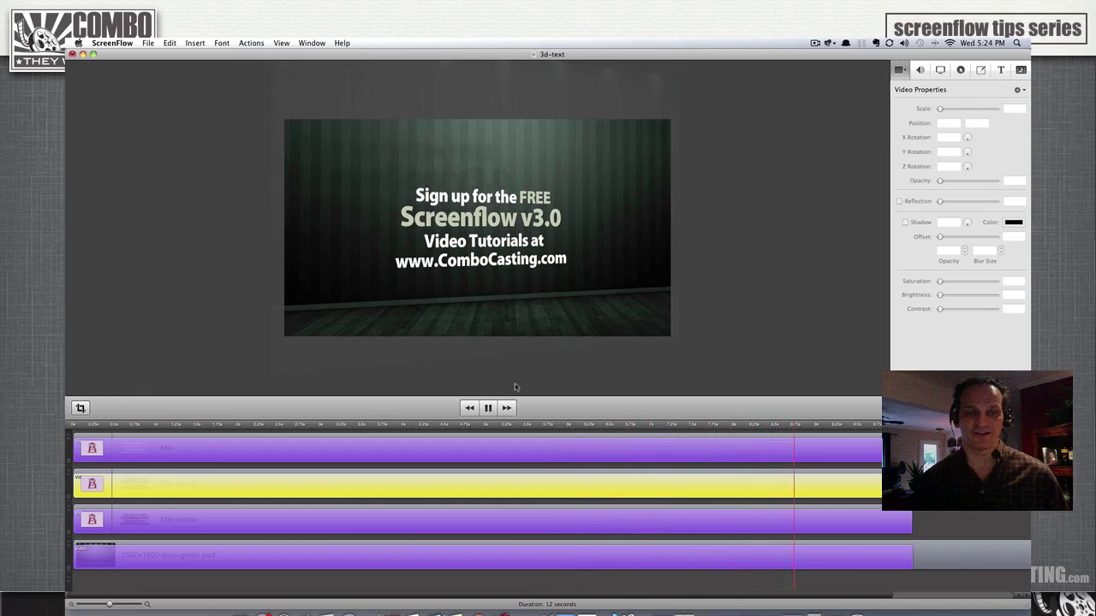
# - Trim the title and both title-shade clips so each ends at 9.6 seconds
pyautogui.press('space')
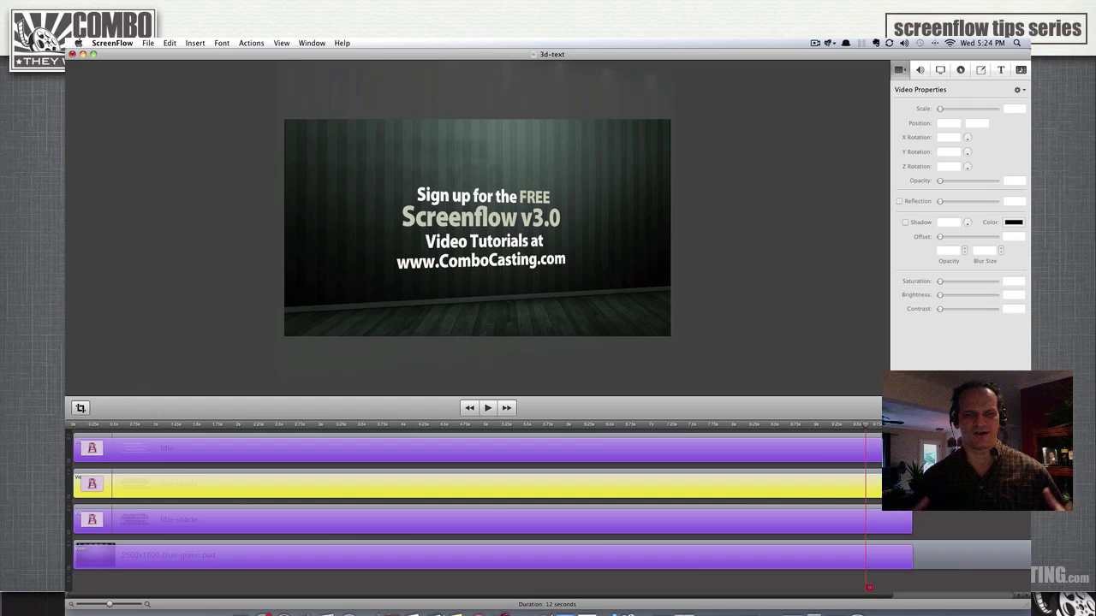
pyautogui.click(480, 448)
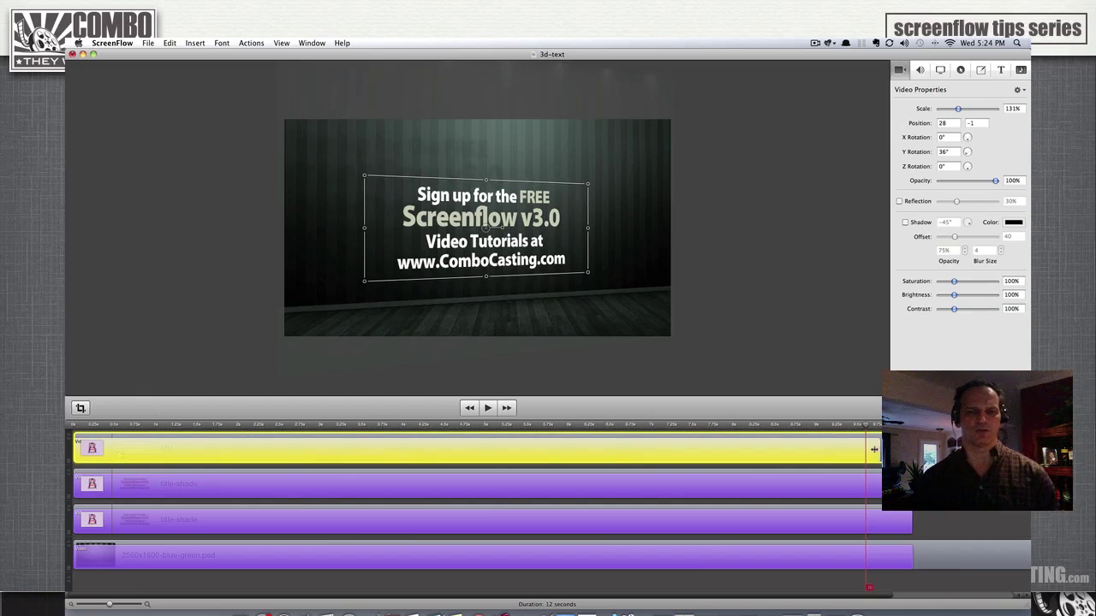
pyautogui.moveTo(880, 449); pyautogui.dragTo(865, 449)
pyautogui.click(856, 484)
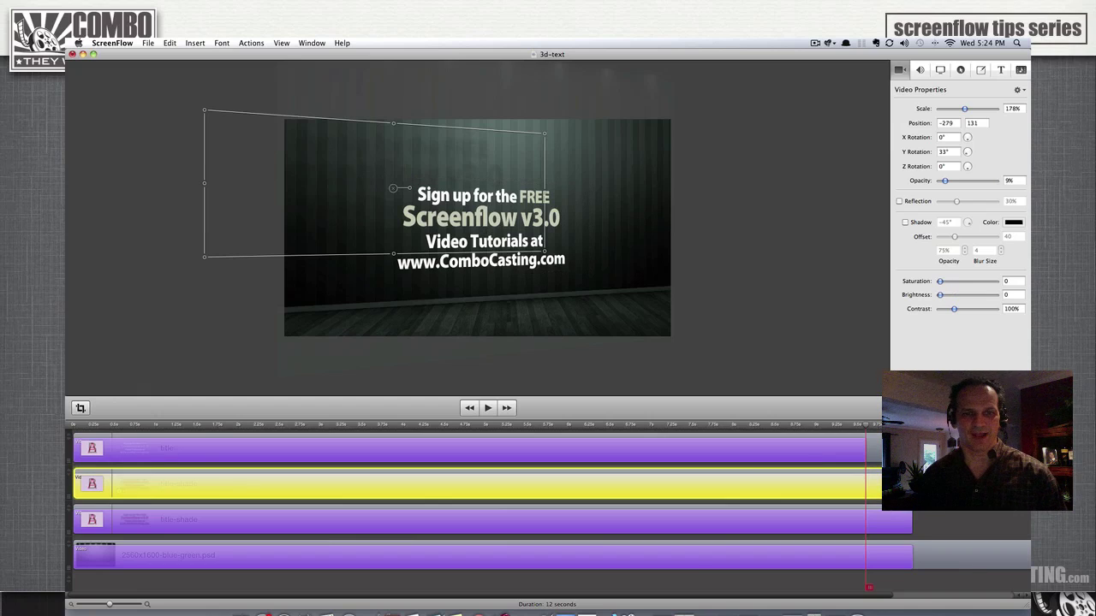
pyautogui.moveTo(880, 484); pyautogui.dragTo(865, 485)
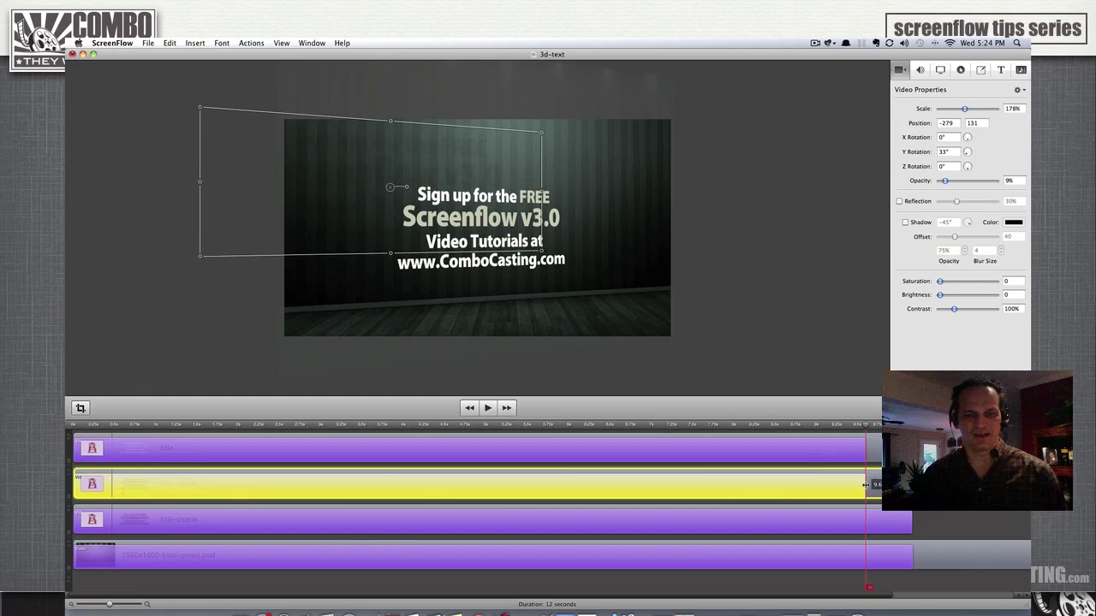
pyautogui.click(899, 519)
pyautogui.moveTo(909, 517); pyautogui.dragTo(864, 520)
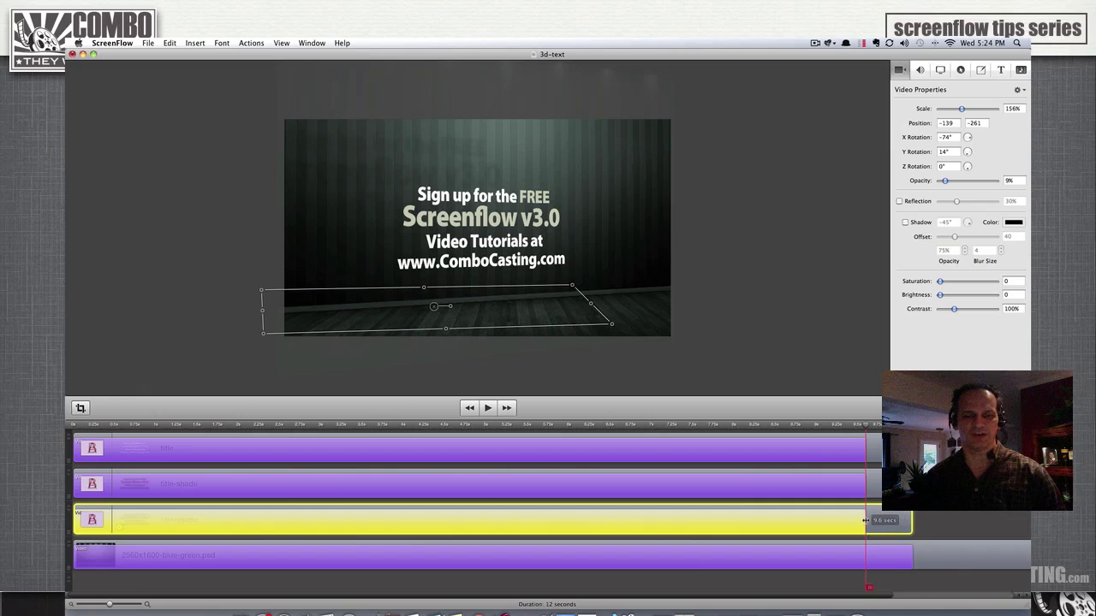
# - Deselect, rewind to the start and replay the intro to check the clip endings
pyautogui.click(901, 517)
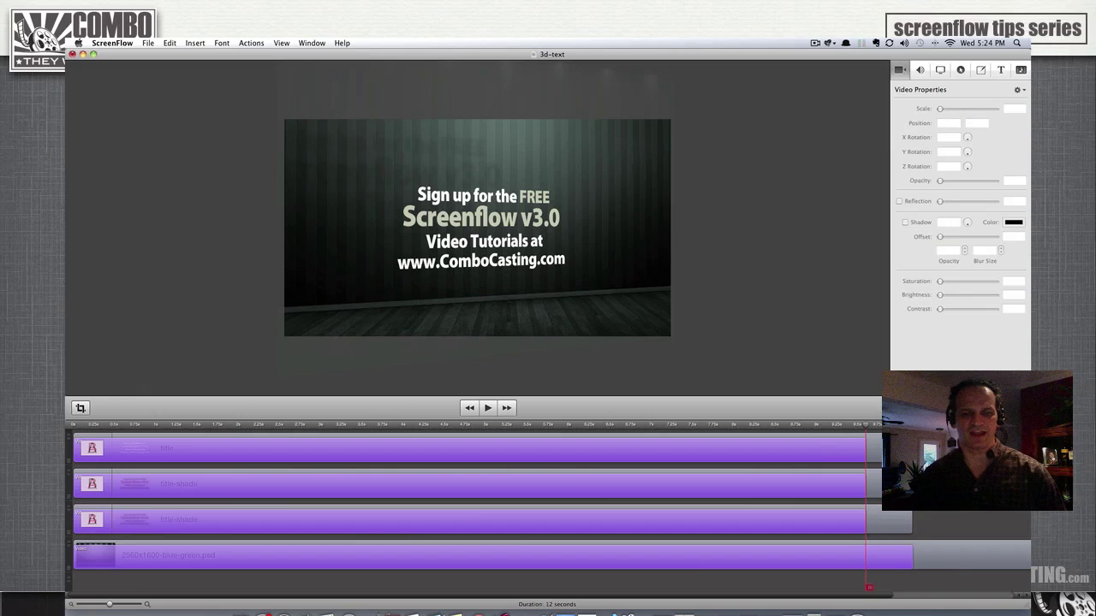
pyautogui.click(469, 408)
pyautogui.press('space')
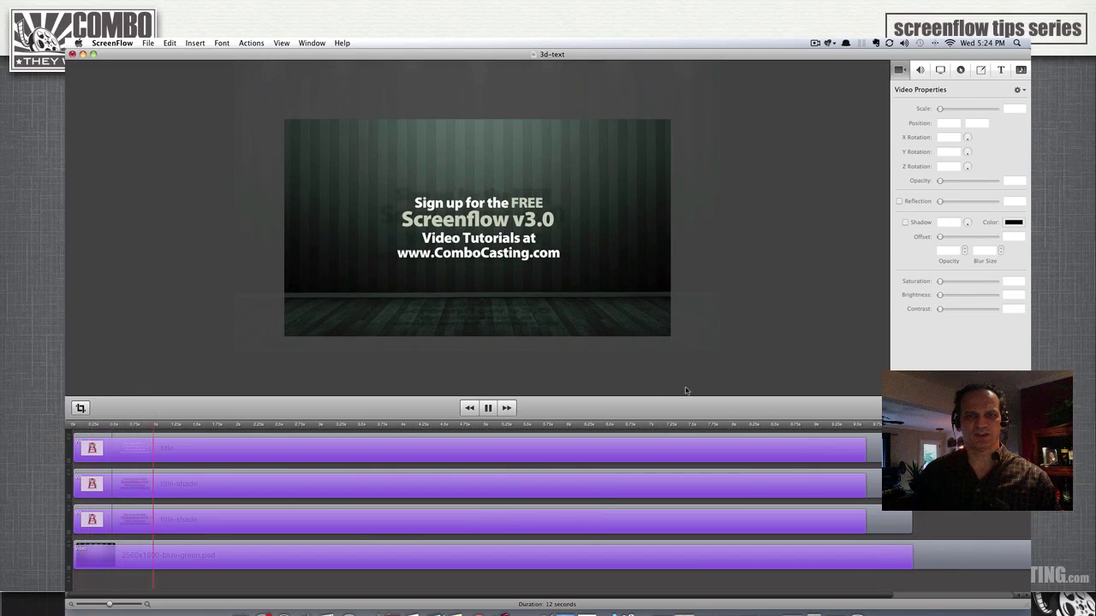